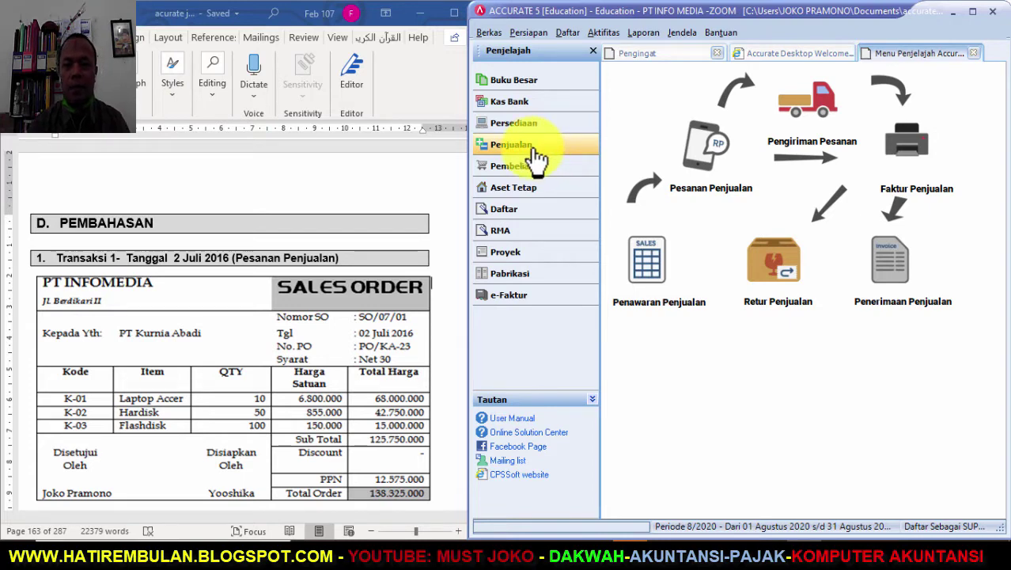
left_click(602, 35)
mouse_move(620, 82)
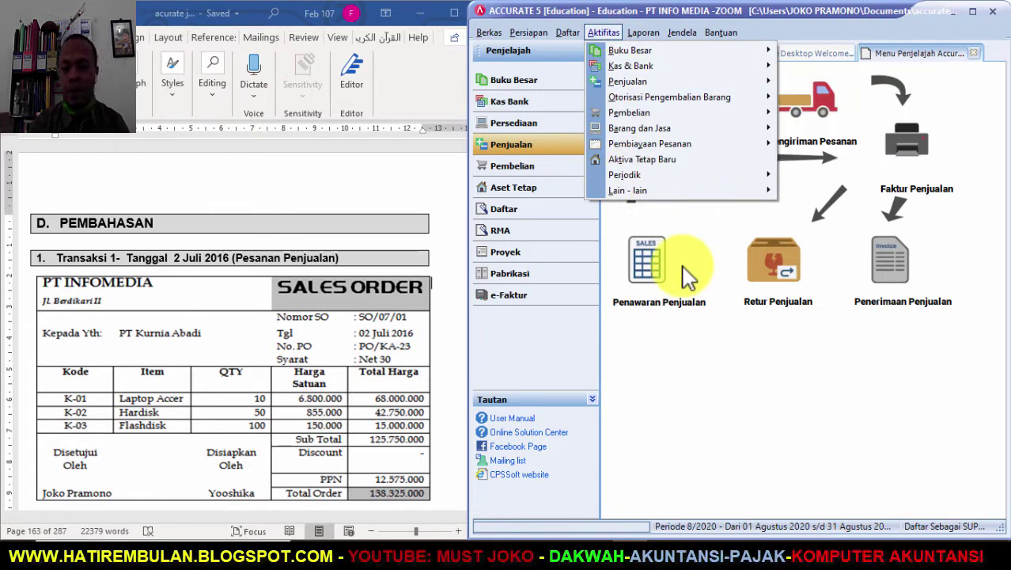
left_click(692, 384)
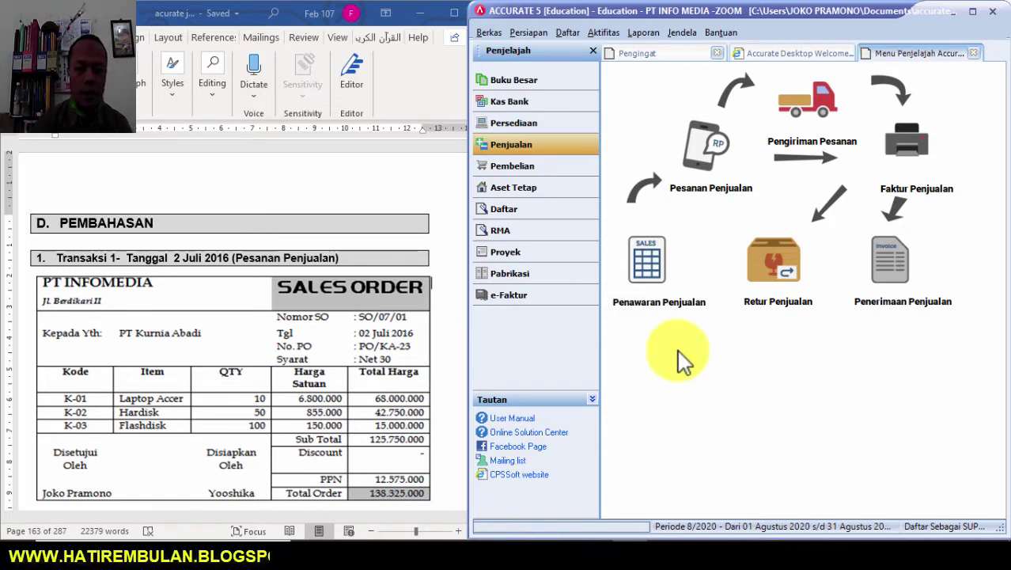
Step: Start a new sales order, hide the explorer pane, and choose PT KURNIA ABADI as the customer
left_click(702, 158)
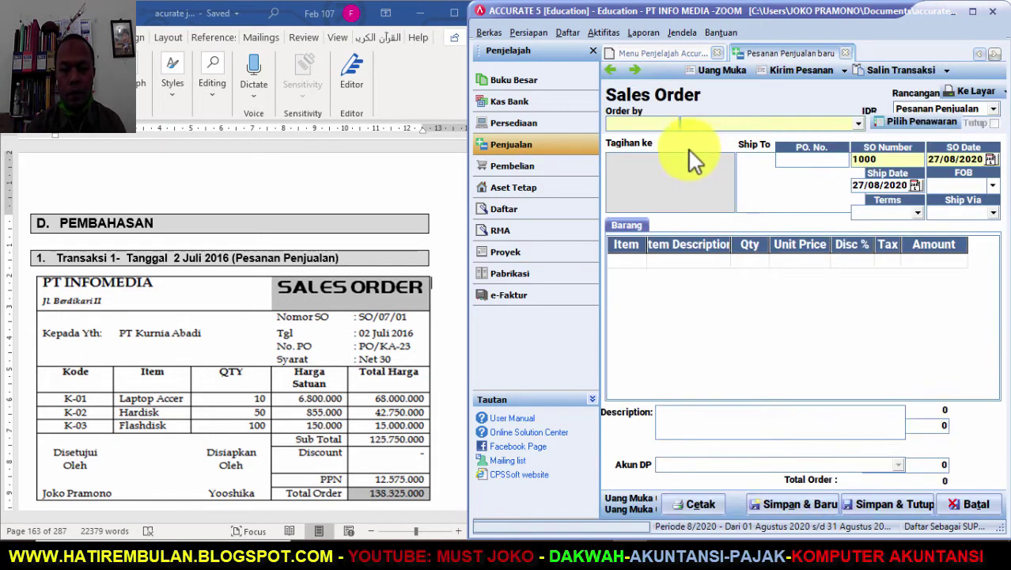
left_click(593, 51)
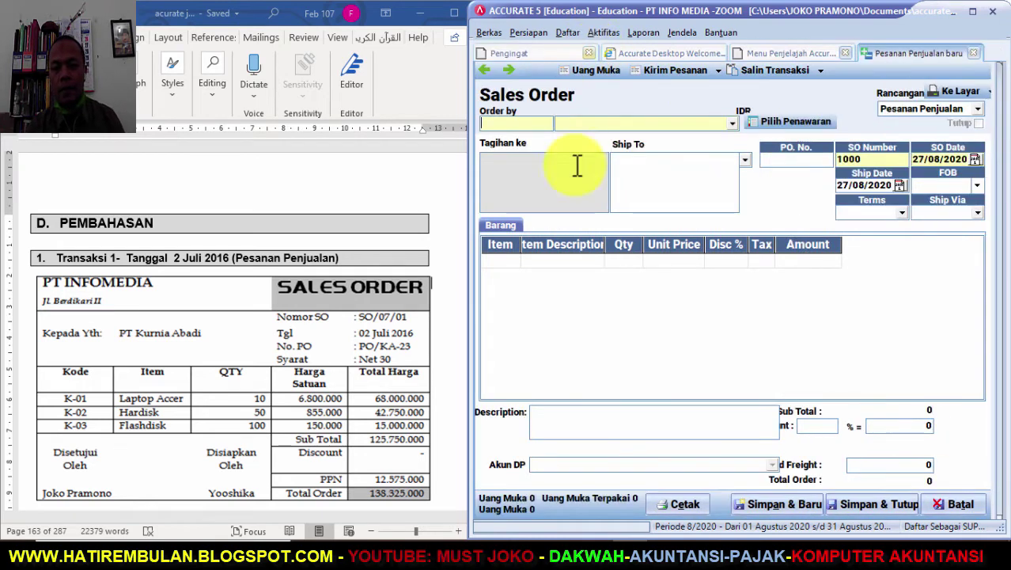
left_click(733, 125)
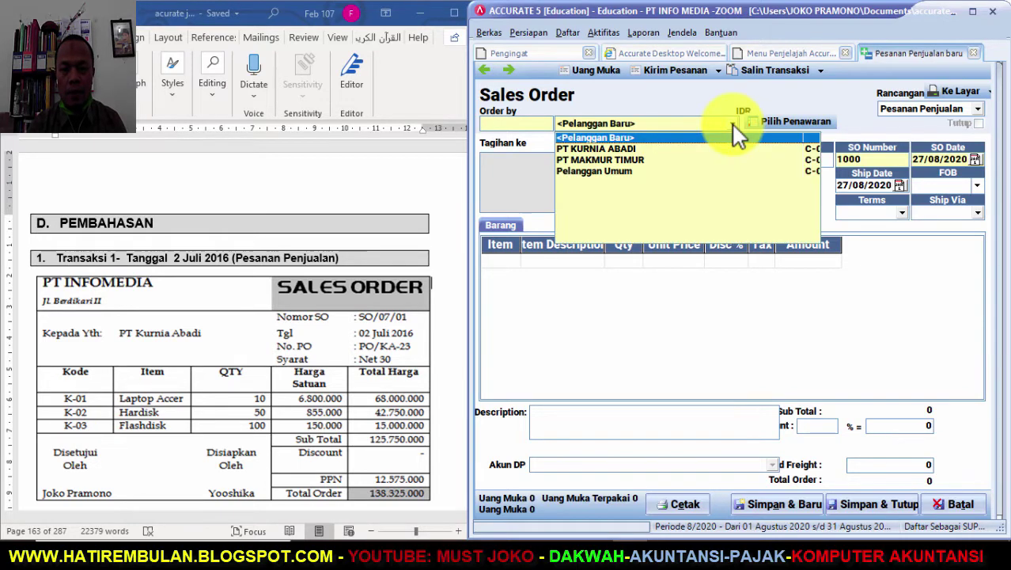
left_click(634, 150)
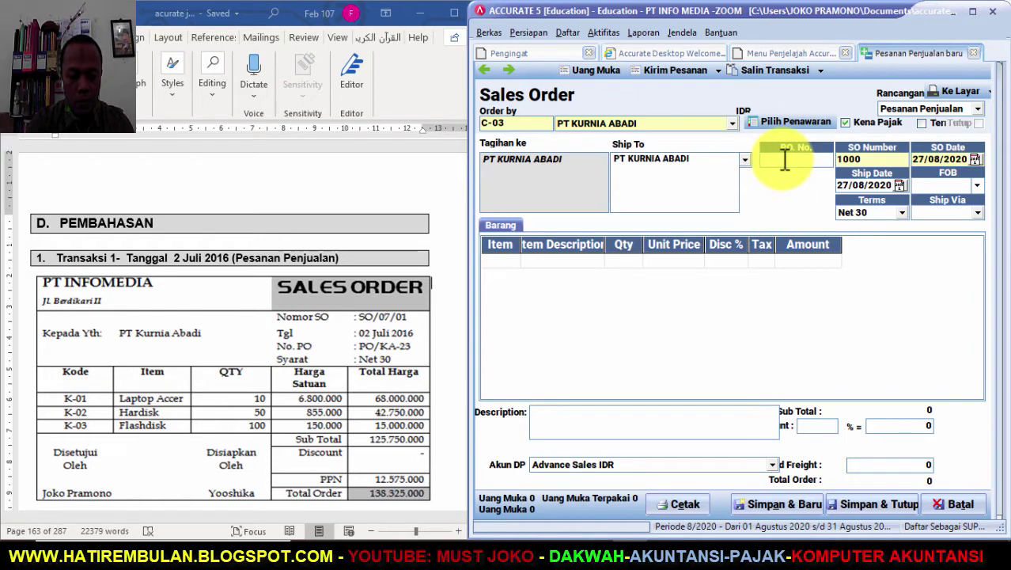
type("S")
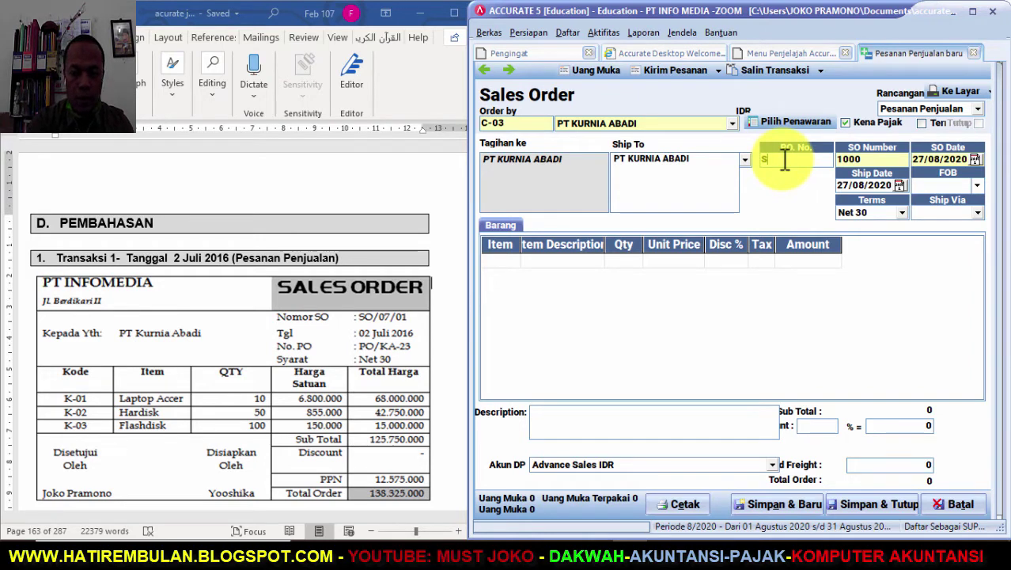
type("O/")
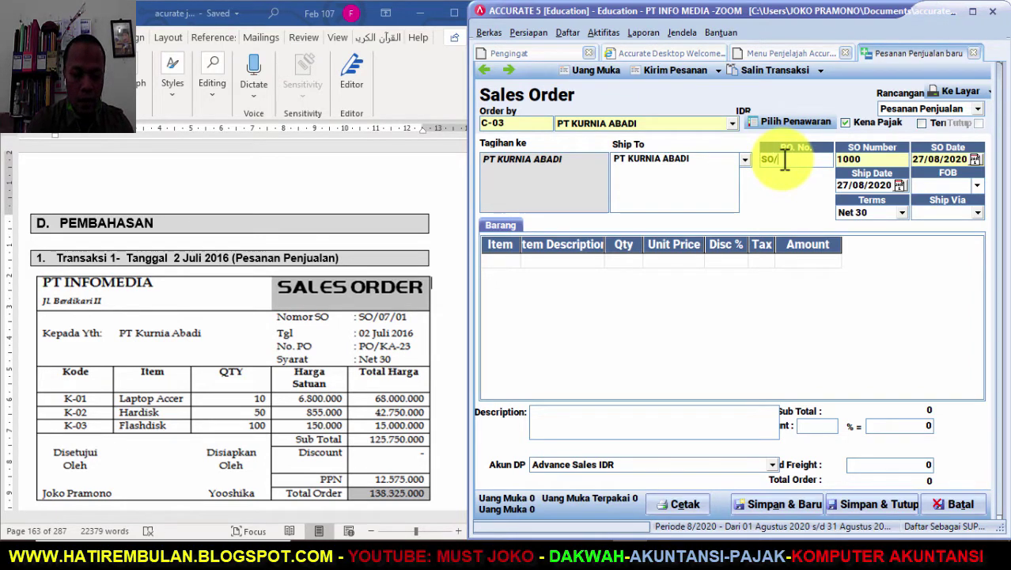
type("07/01")
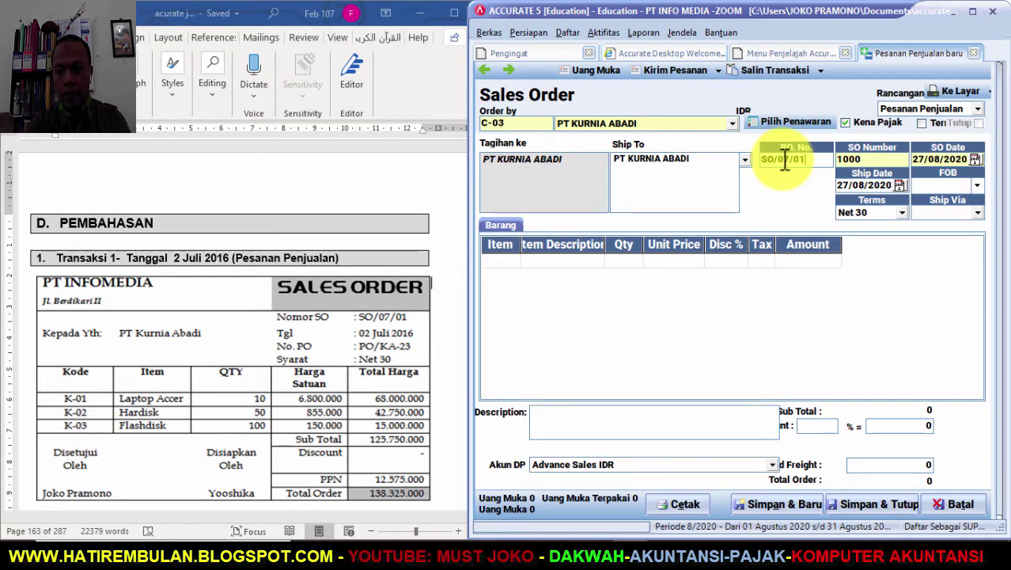
key("Tab")
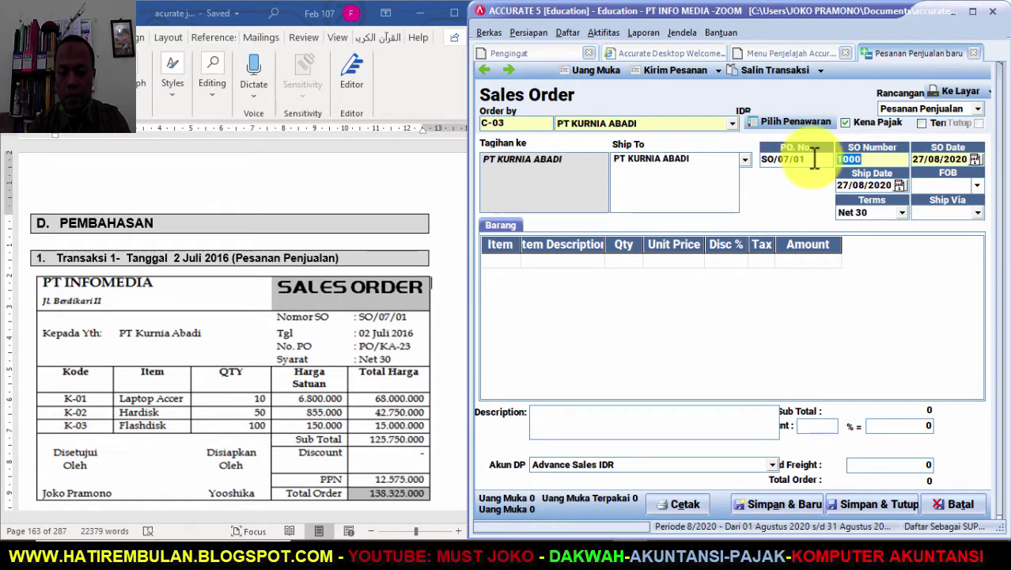
left_click(815, 158)
key("BackSpace")
key("BackSpace")
key("BackSpace")
key("BackSpace")
key("BackSpace")
key("BackSpace")
key("BackSpace")
key("BackSpace")
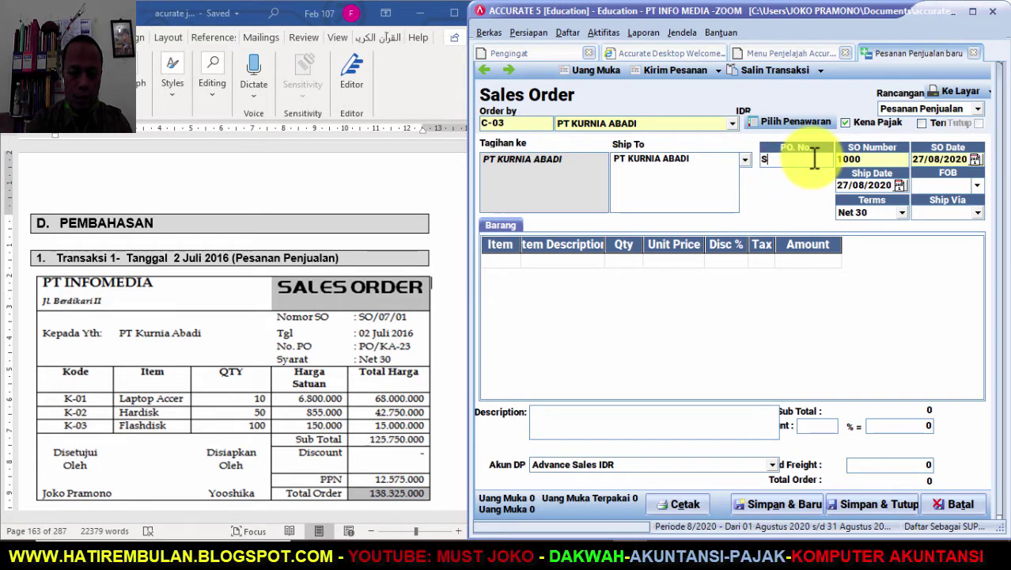
Step: Enter the purchase order number and the sales order number from the sample document in the order header
type("PO")
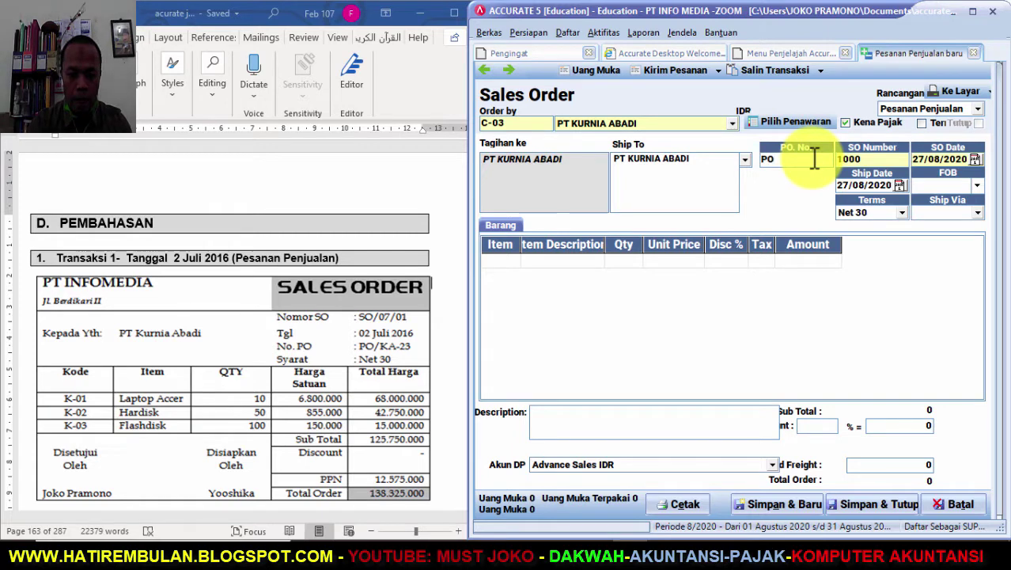
type("/K")
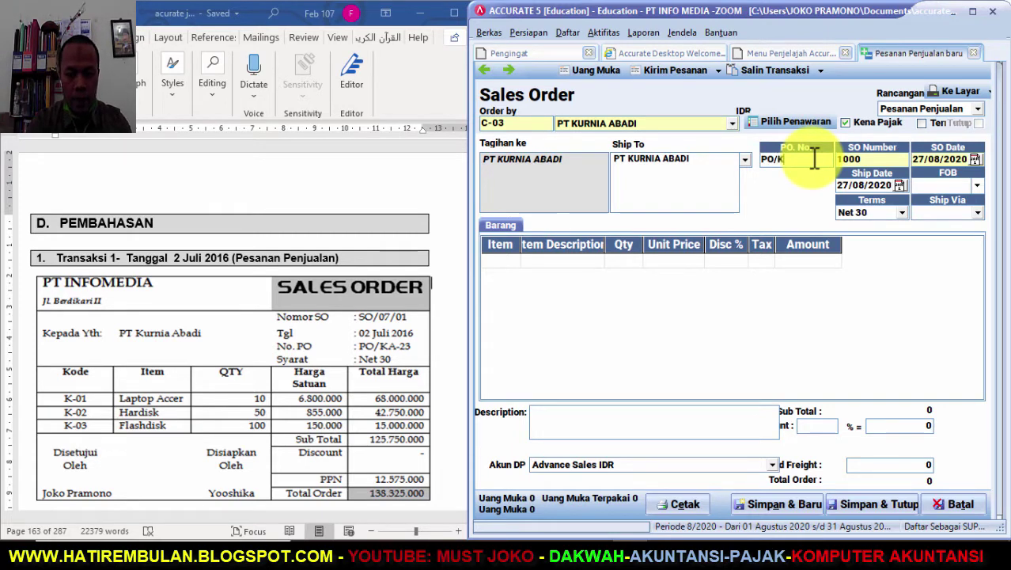
type("A")
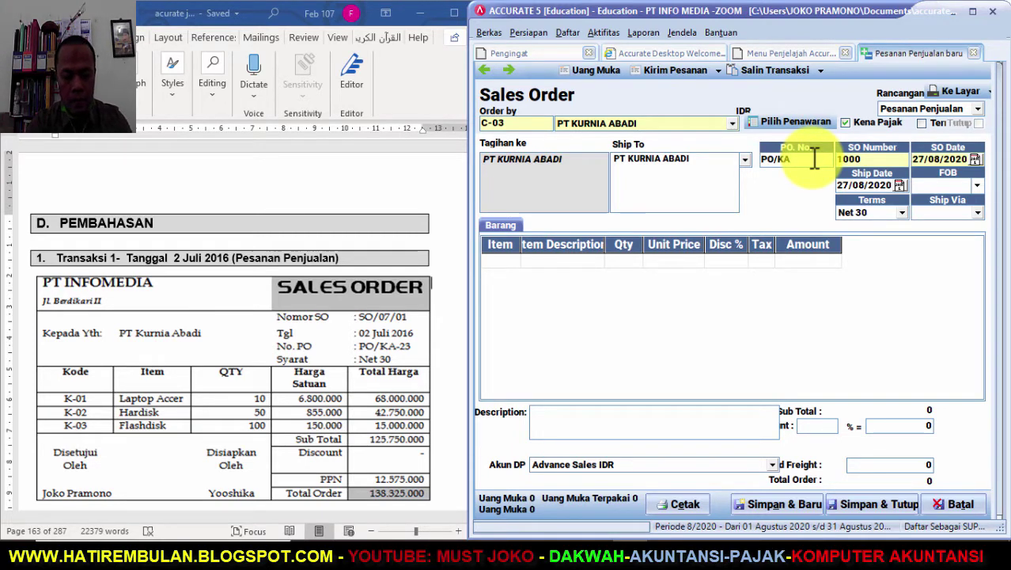
type("-23")
key("Tab")
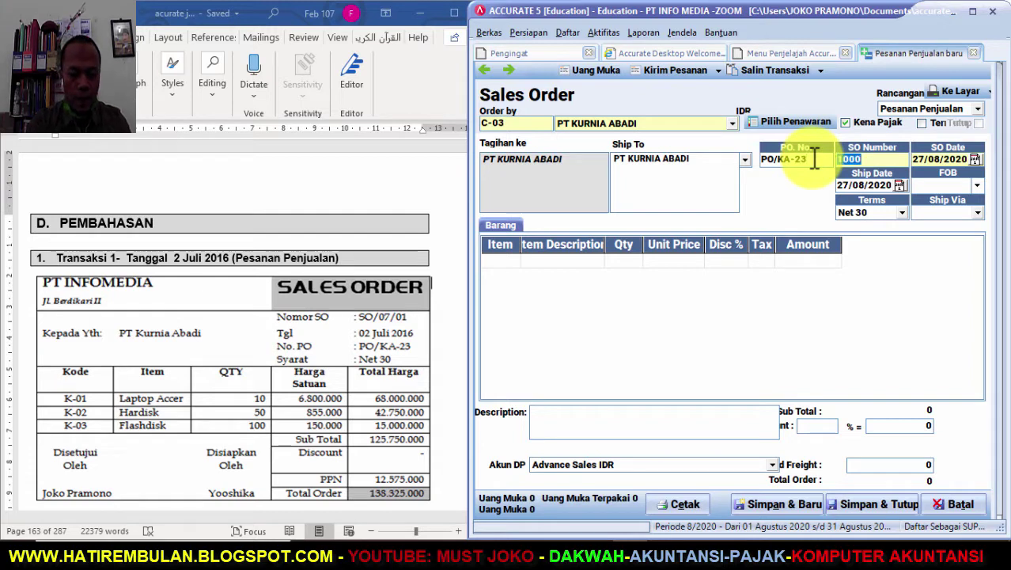
type("SO/")
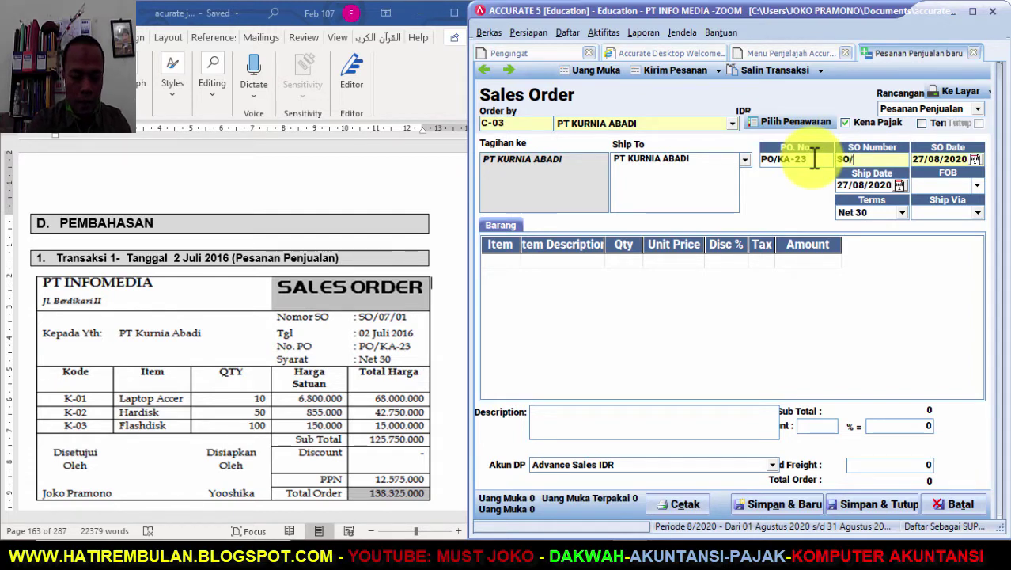
type("07/01")
key("Tab")
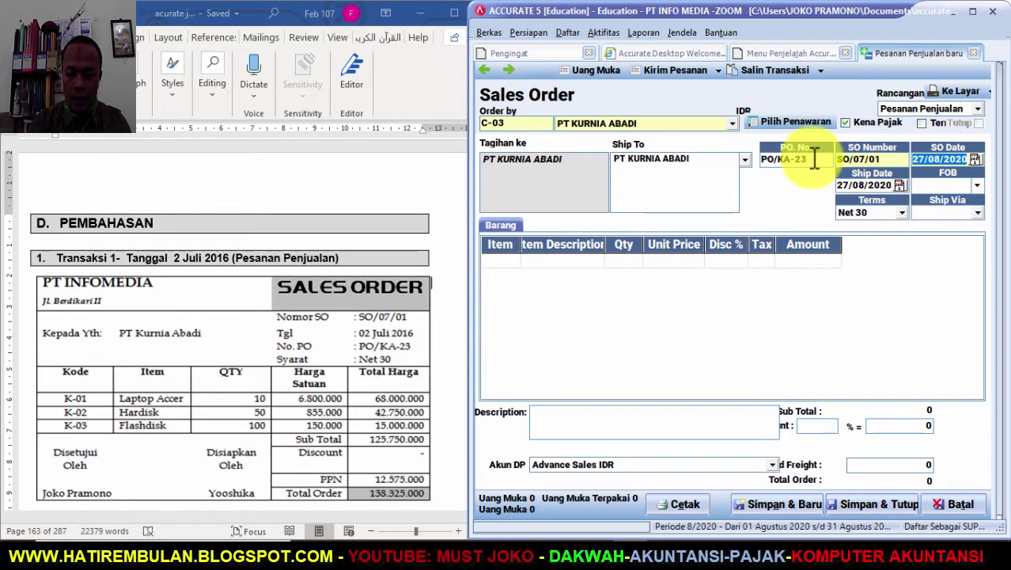
Step: Set both the SO date and the ship date to 02/07/16
type("02/07/")
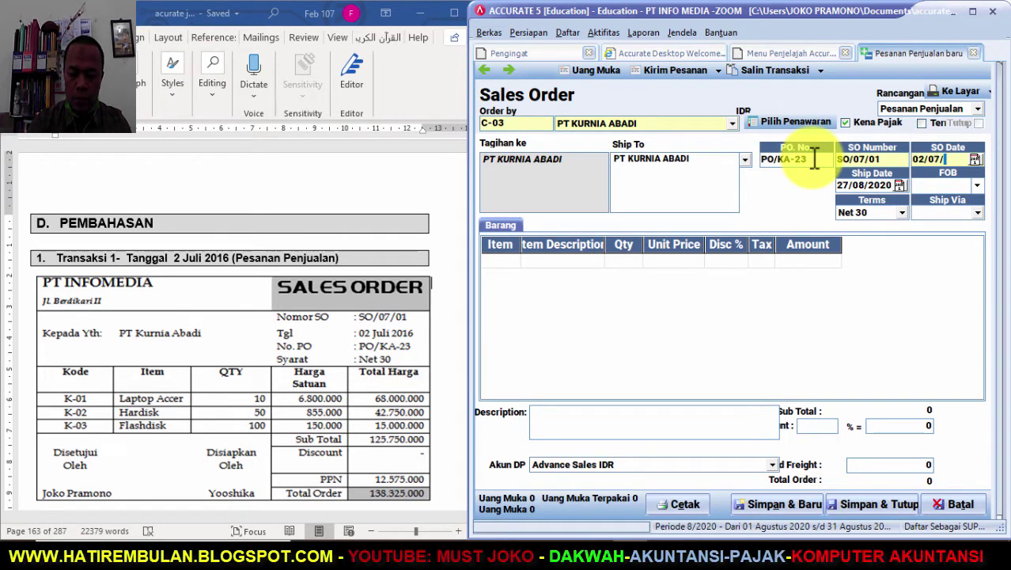
type("16")
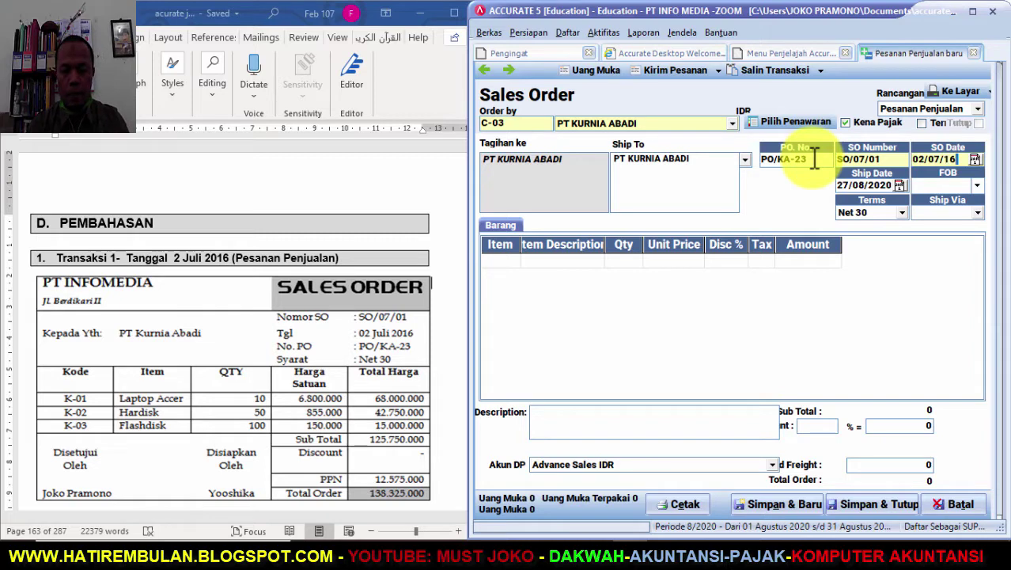
key("Tab")
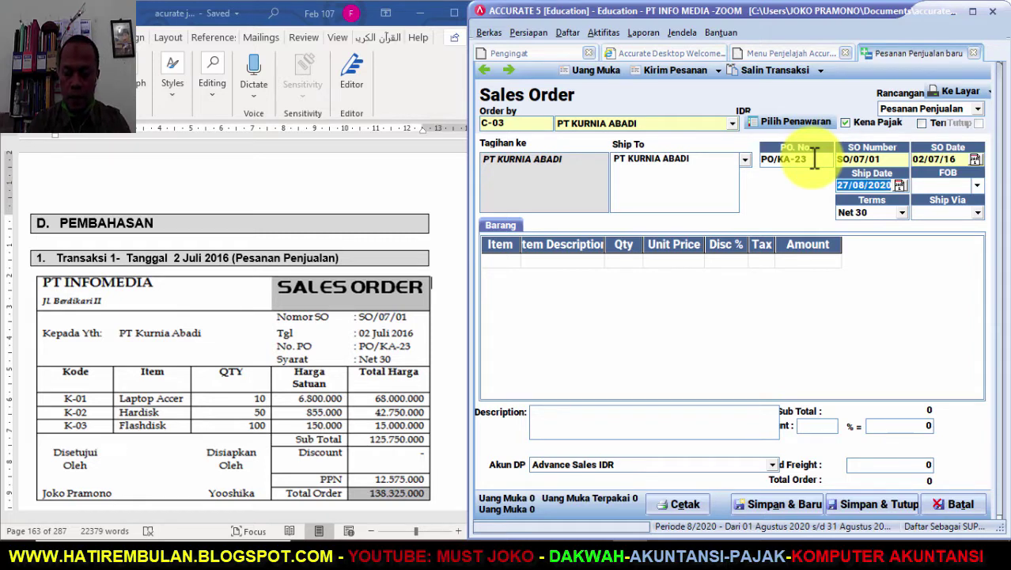
type("02/07/16")
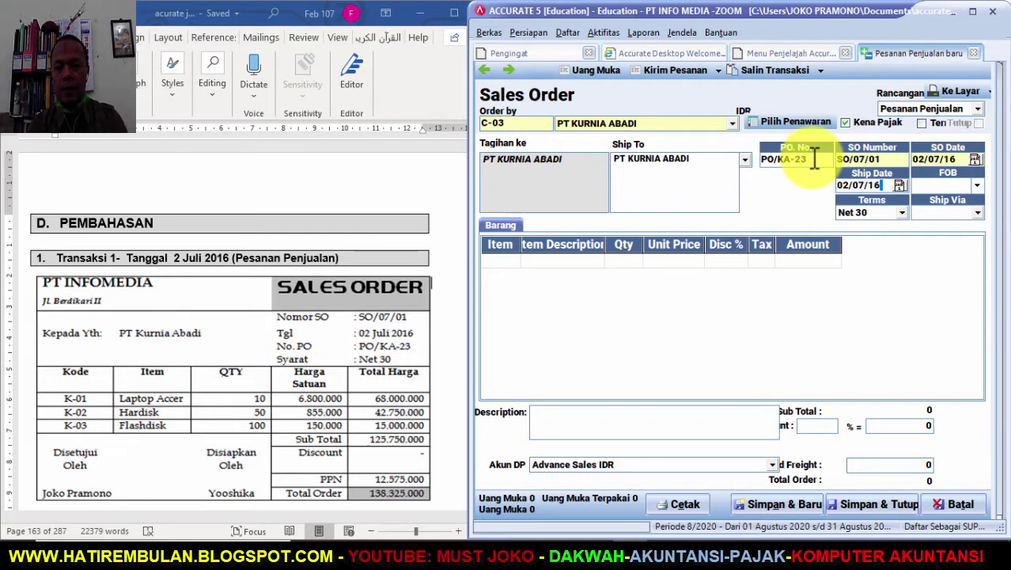
key("Tab")
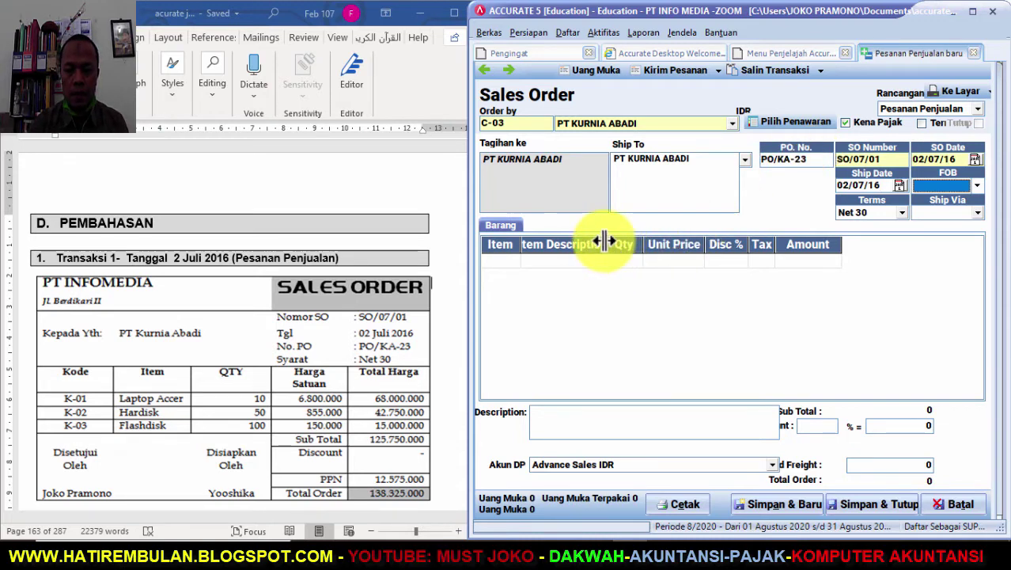
Step: Add item K-01 LAPTOP ACER with quantity 10, widening the Item Description, Unit Price and Amount columns
left_click_drag(606, 244, 648, 243)
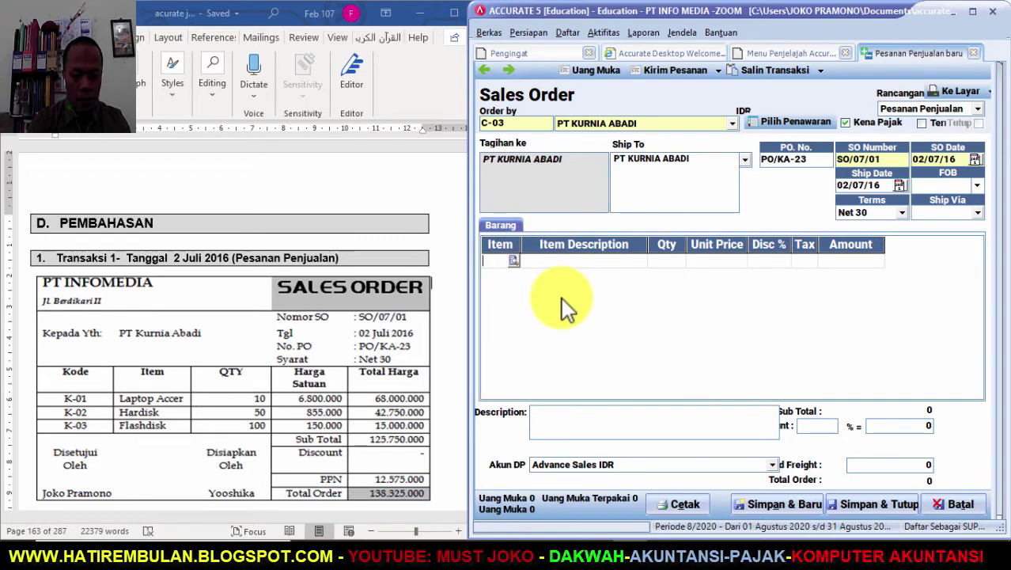
type("L")
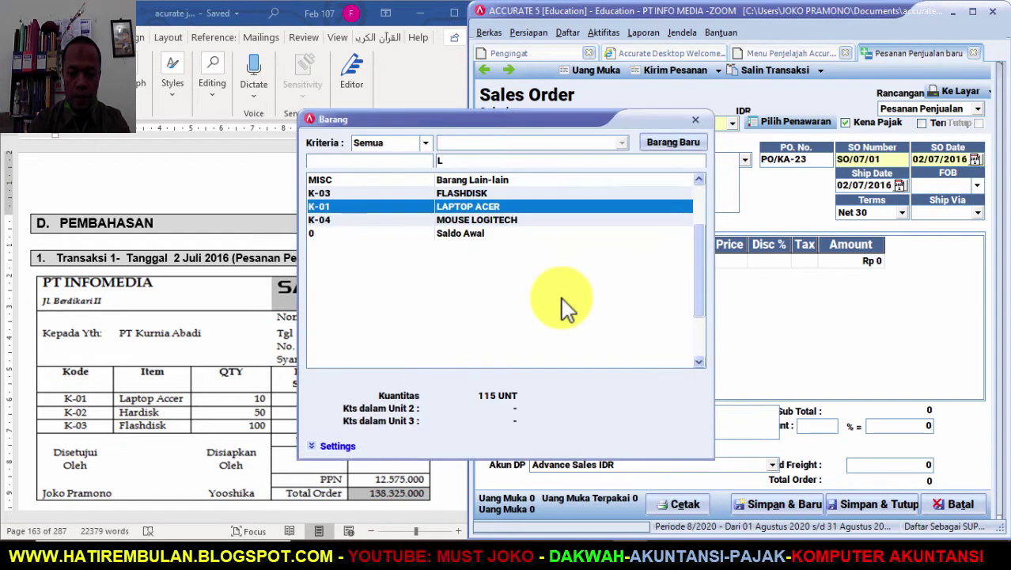
key("Return")
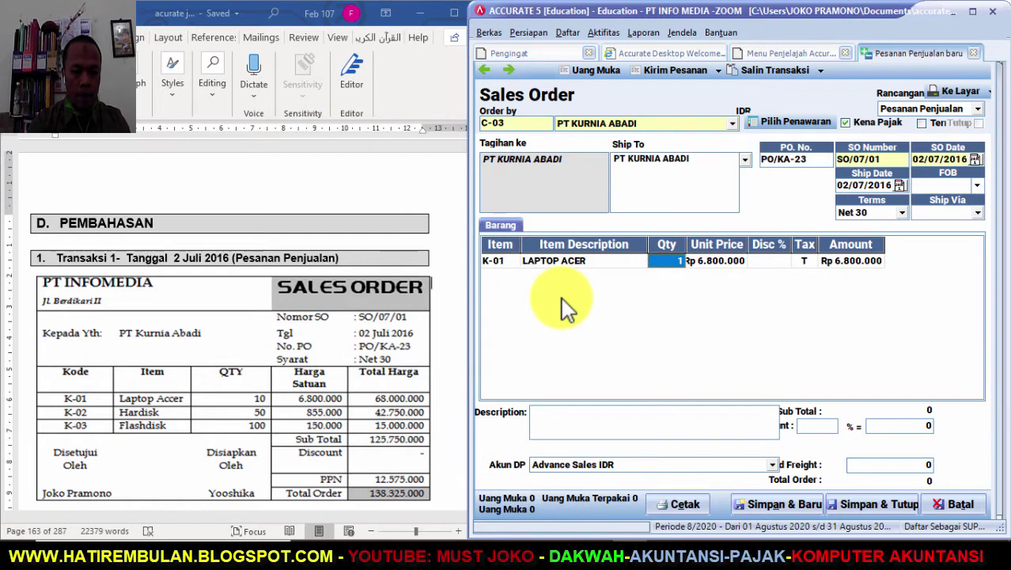
type("10")
key("Tab")
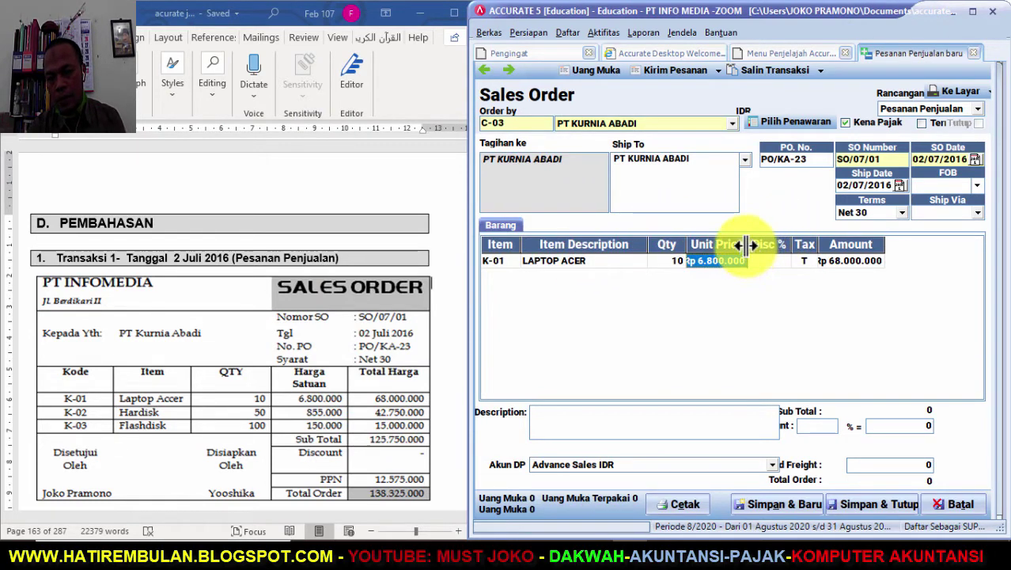
left_click_drag(782, 247, 965, 247)
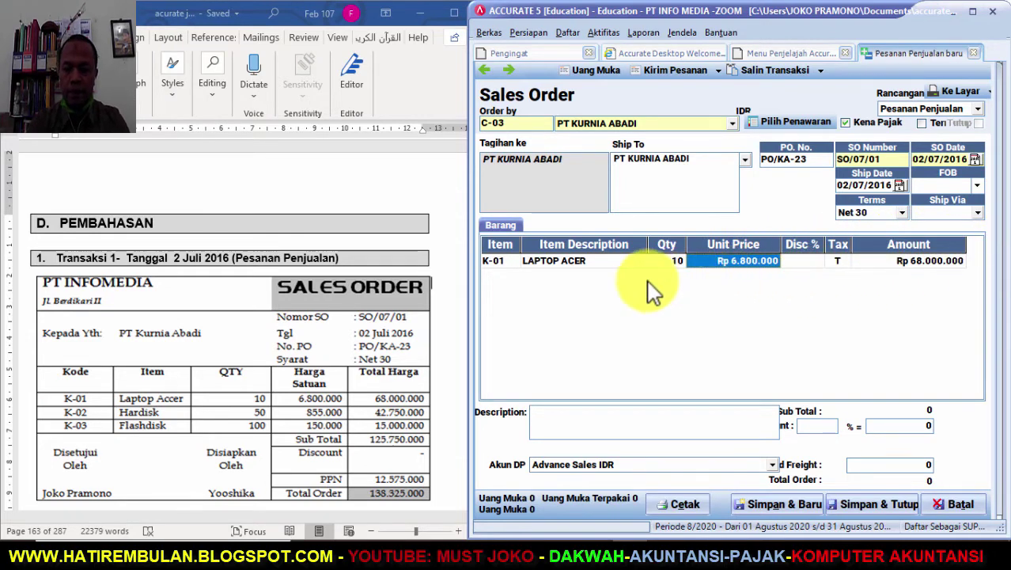
key("Tab")
key("Tab")
key("Tab")
key("Tab")
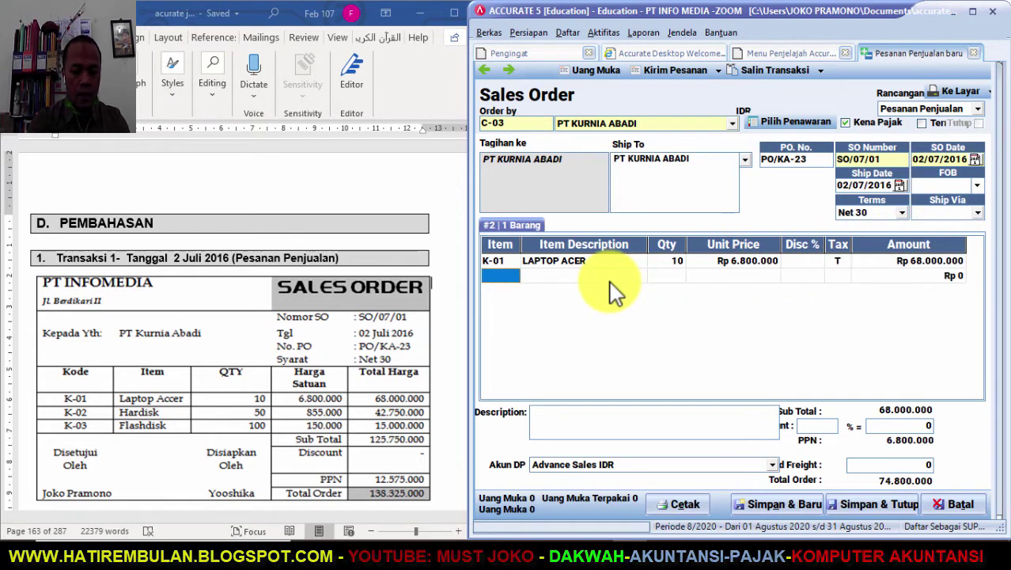
Step: Add item K-02 HARDISK with quantity 50 as the second order line
type("h")
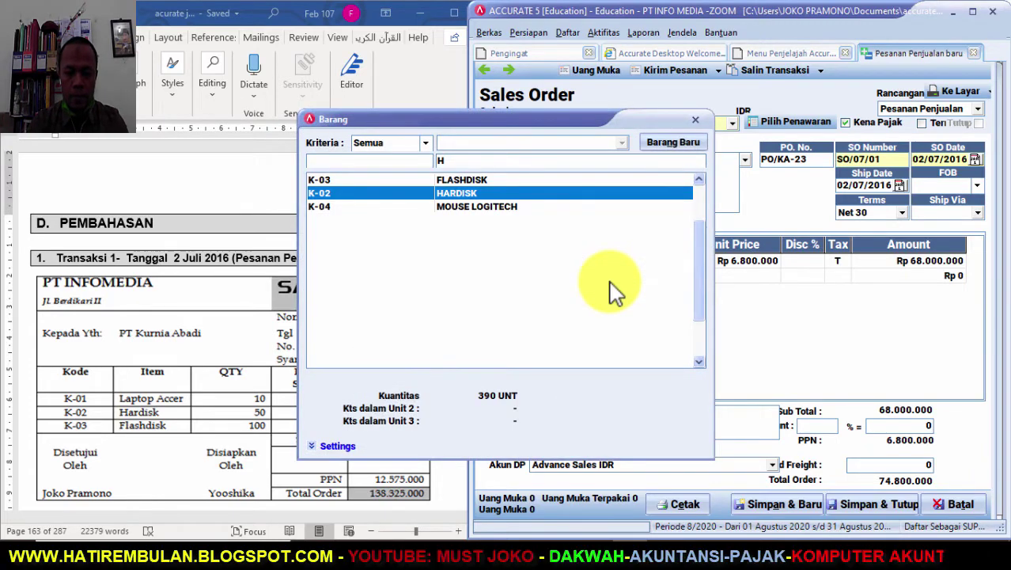
key("Return")
key("Tab")
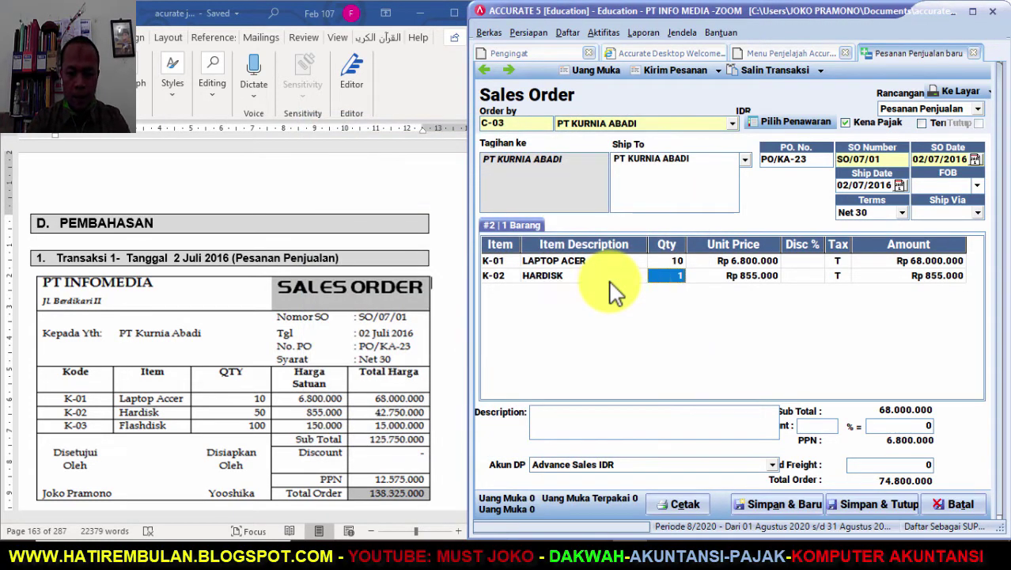
type("50")
key("Tab")
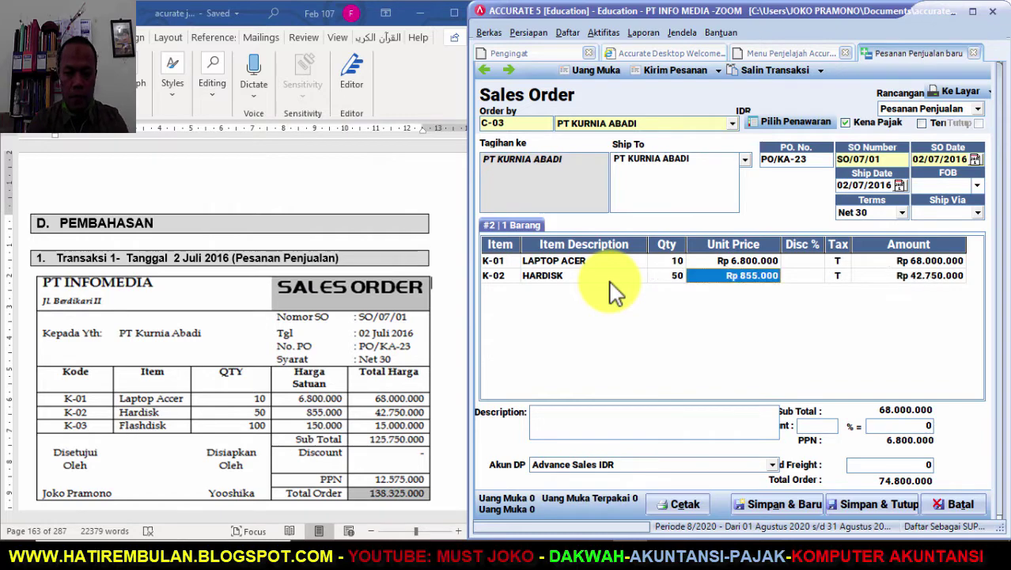
key("Tab")
key("Tab")
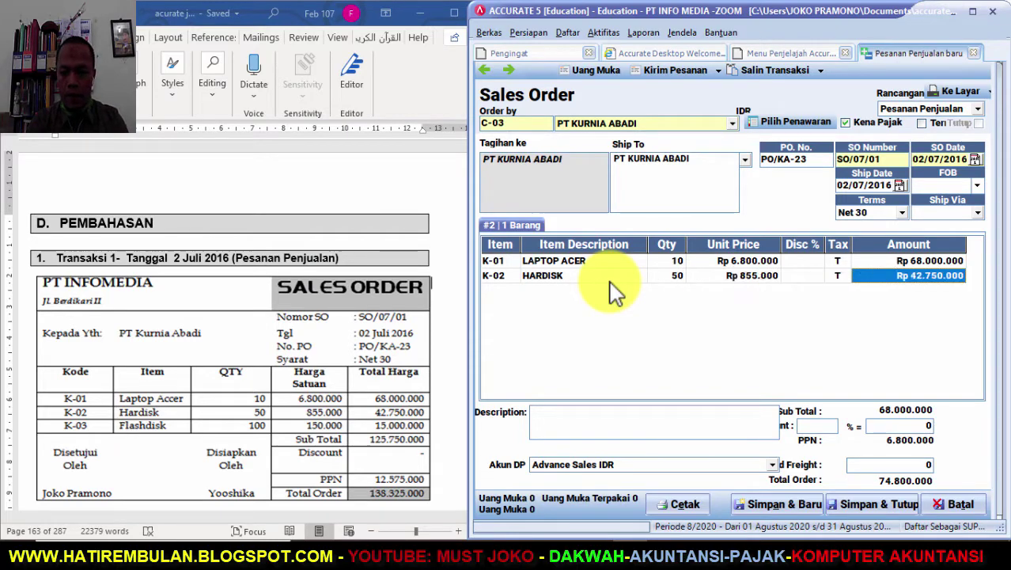
key("Tab")
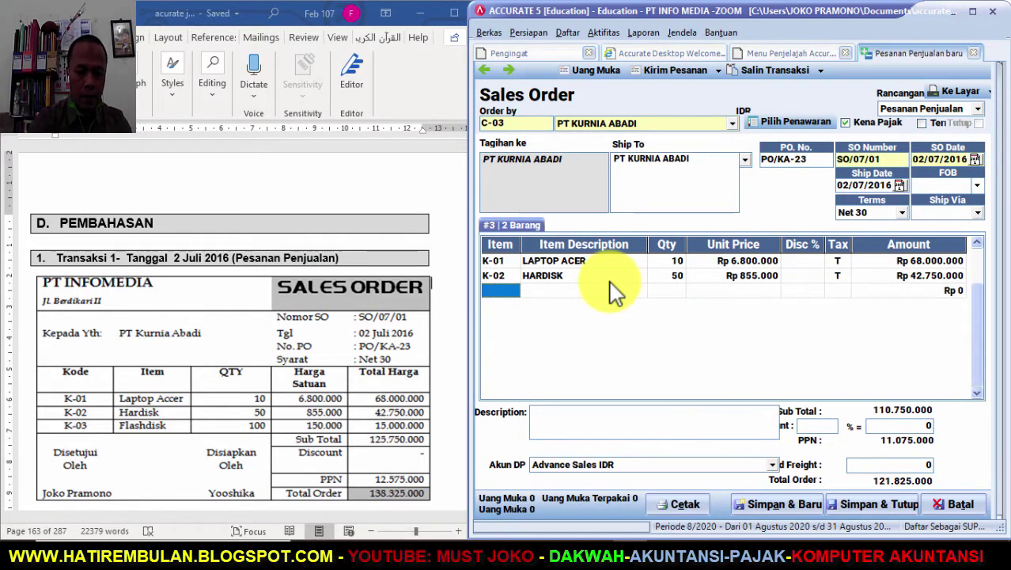
Step: Add item K-03 FLASHDISK with quantity 100 as the third order line, and save and close the sales order
type("F")
key("Return")
key("Return")
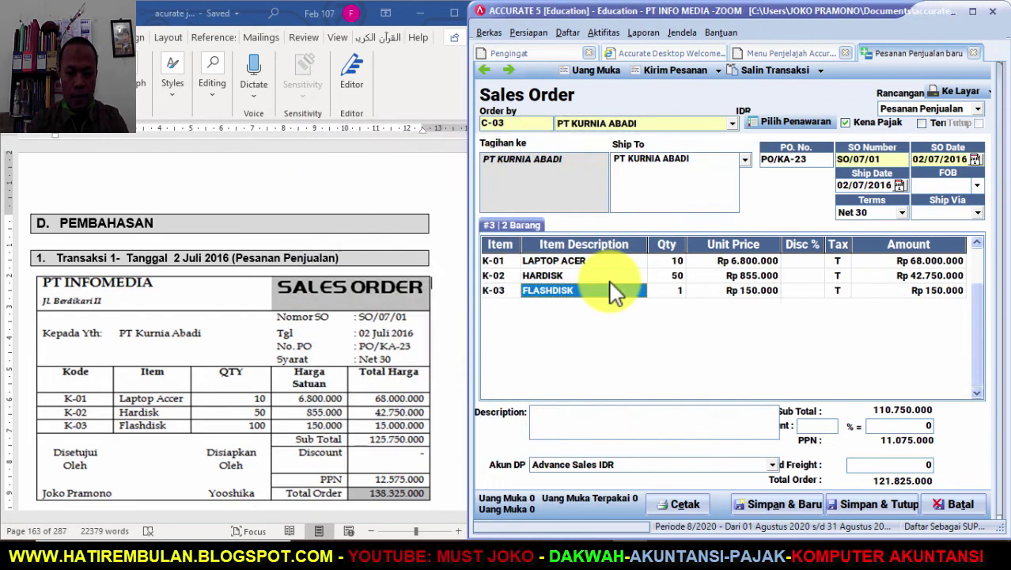
key("Tab")
type("100")
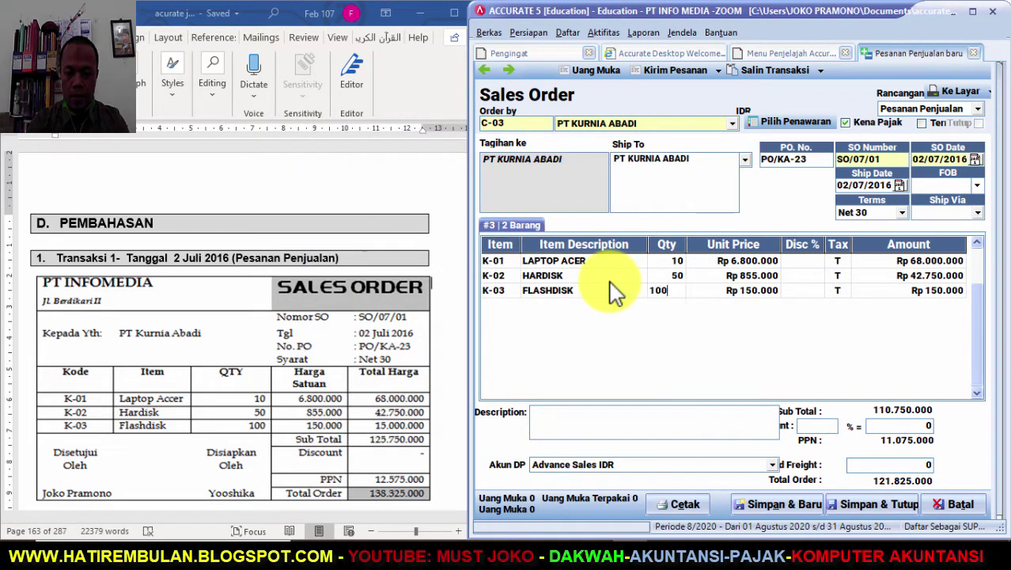
key("Tab")
key("Tab")
key("Tab")
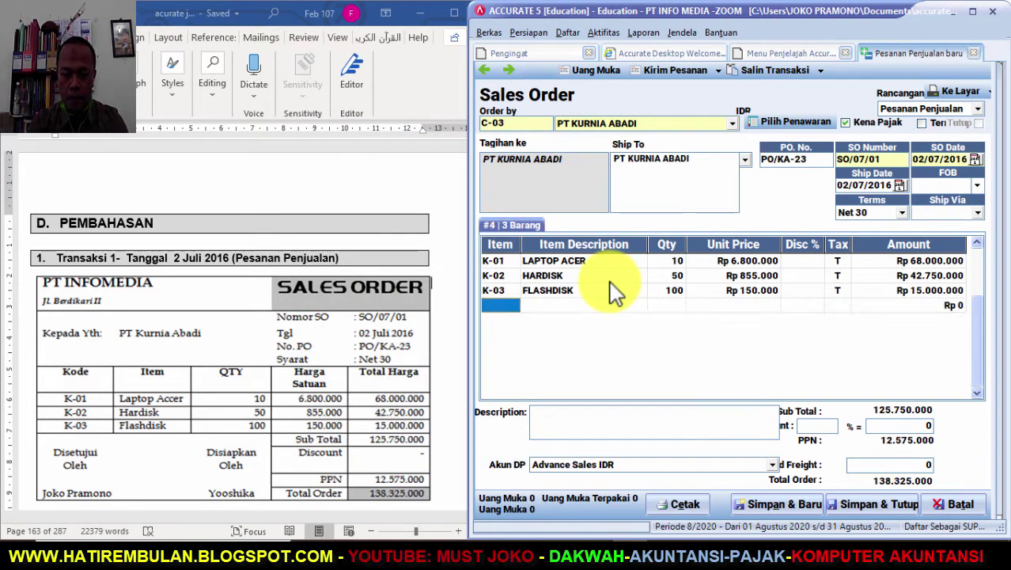
key("Up")
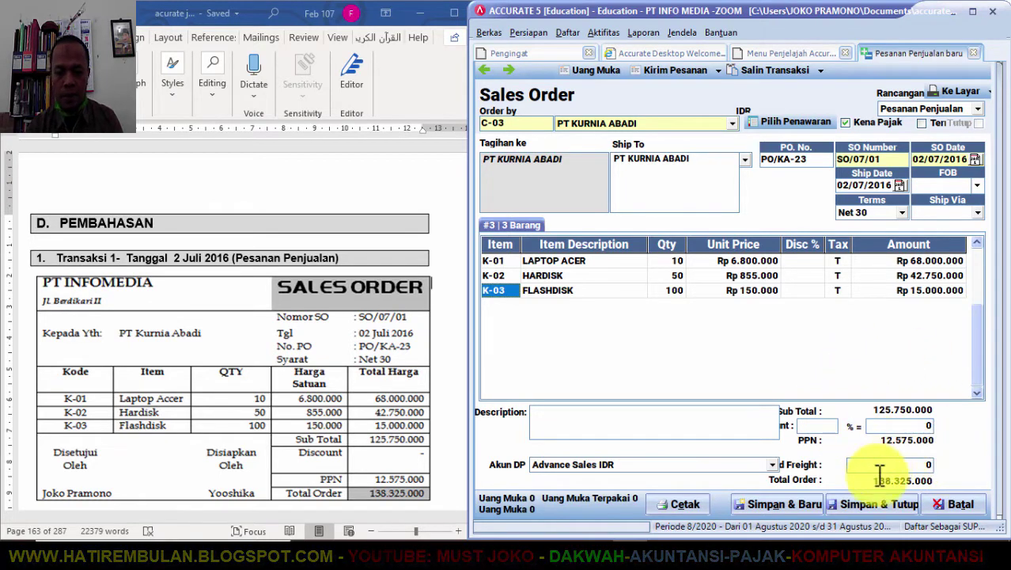
left_click(860, 509)
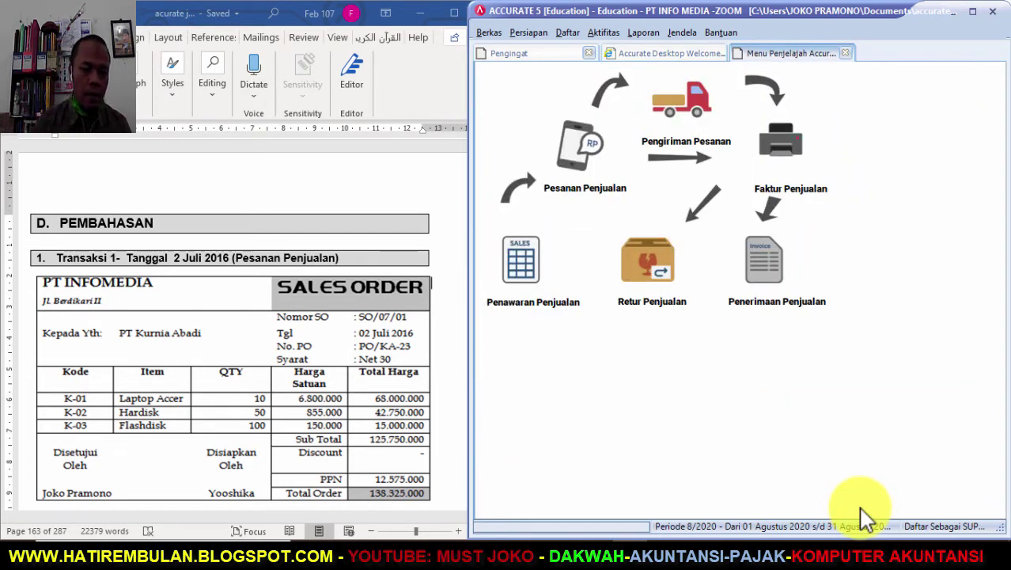
Step: Find the 3 July 2016 delivery transaction in the Word document and start a delivery order for PT KURNIA ABADI in ACCURATE
left_click(287, 427)
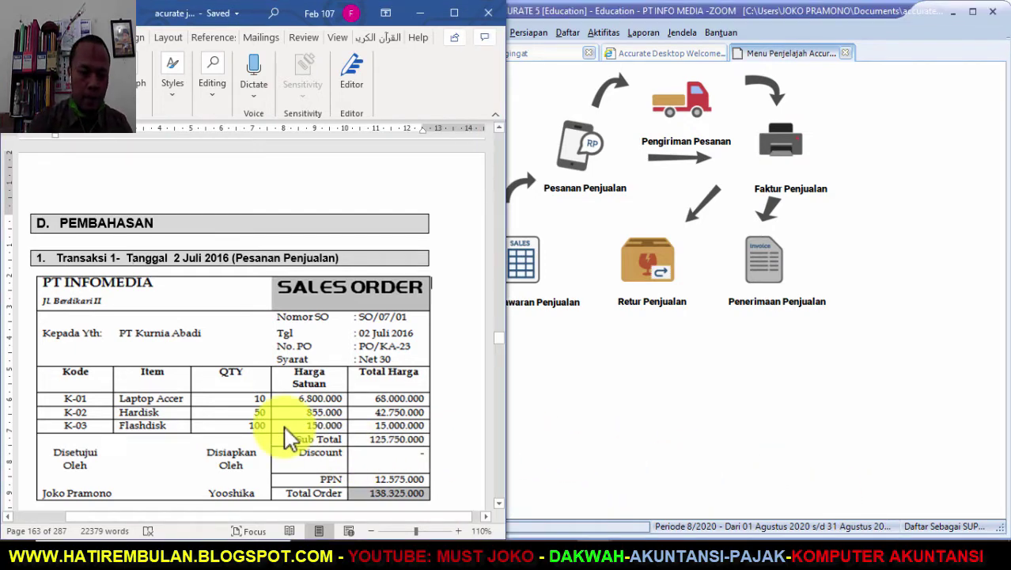
scroll(284, 427, "down", 10)
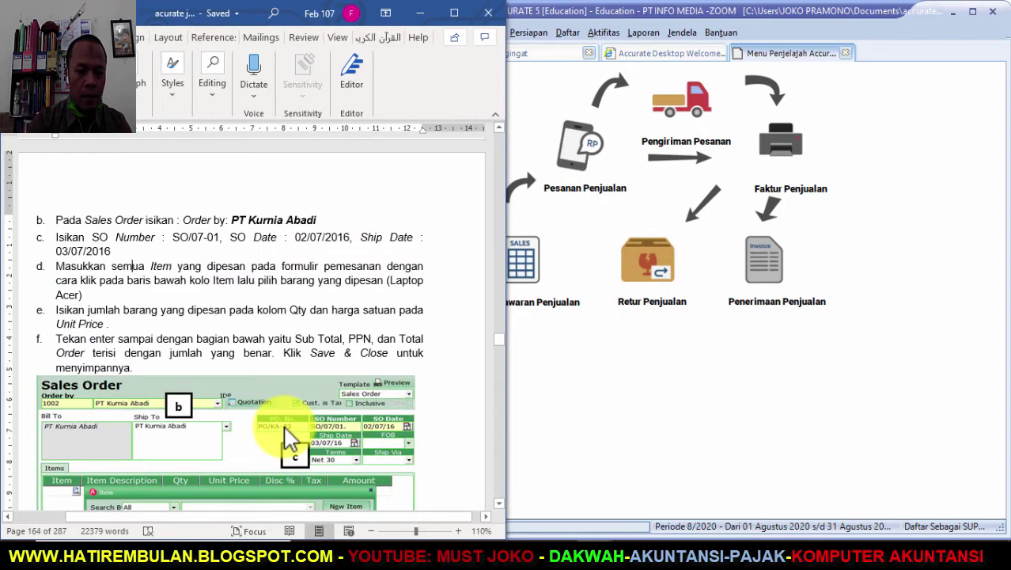
scroll(284, 427, "down", 10)
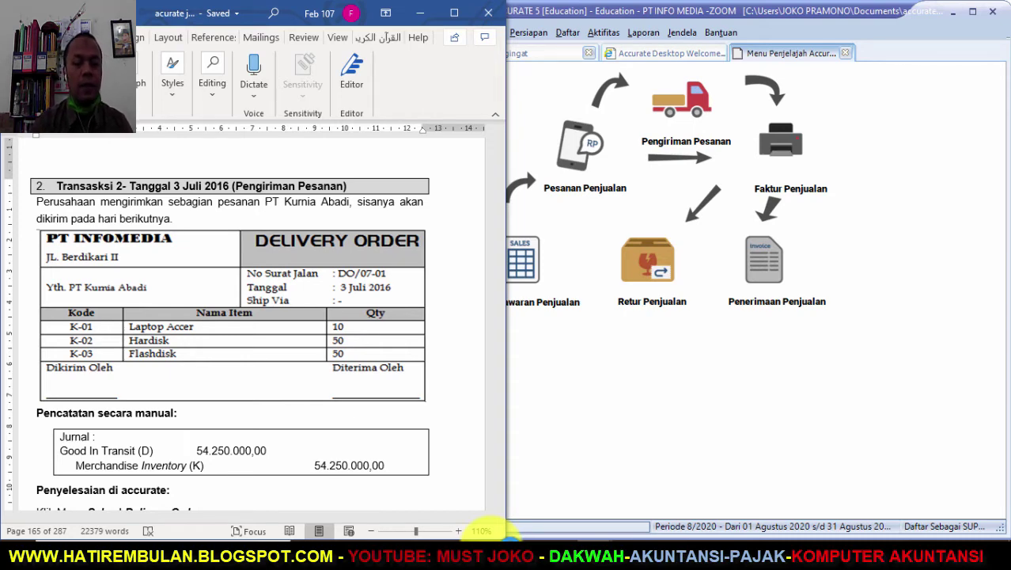
left_click(685, 396)
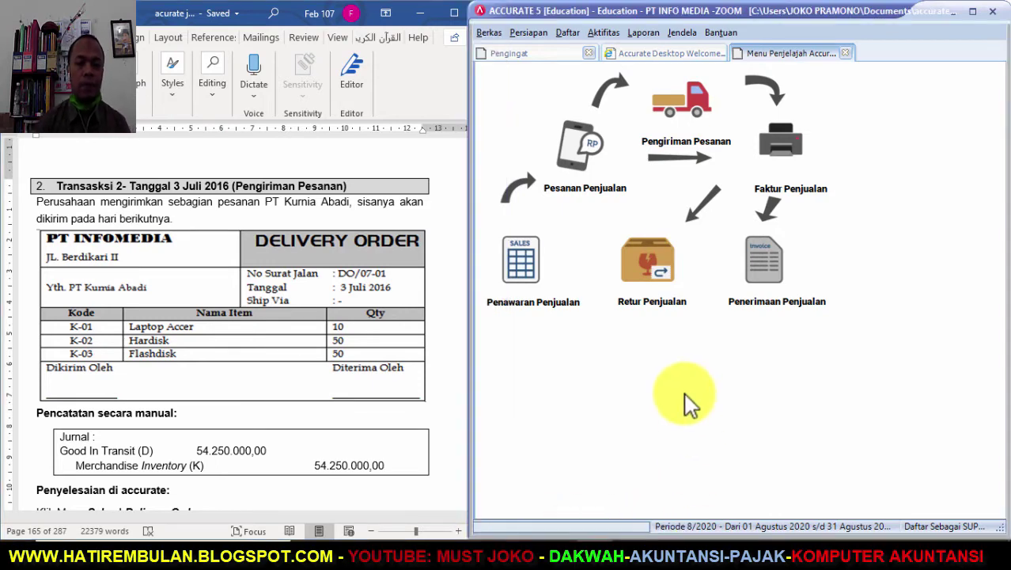
left_click(678, 106)
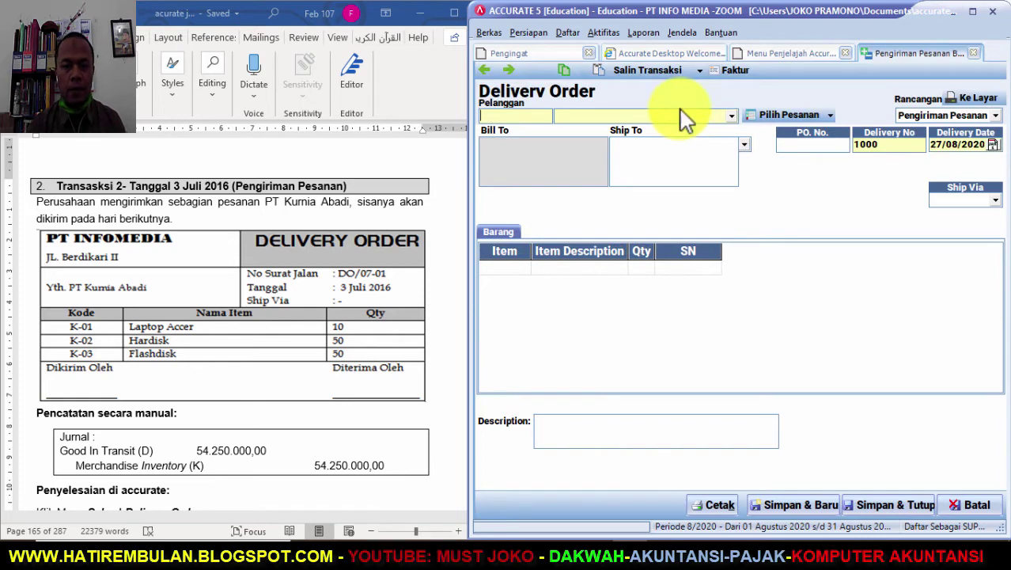
left_click(732, 116)
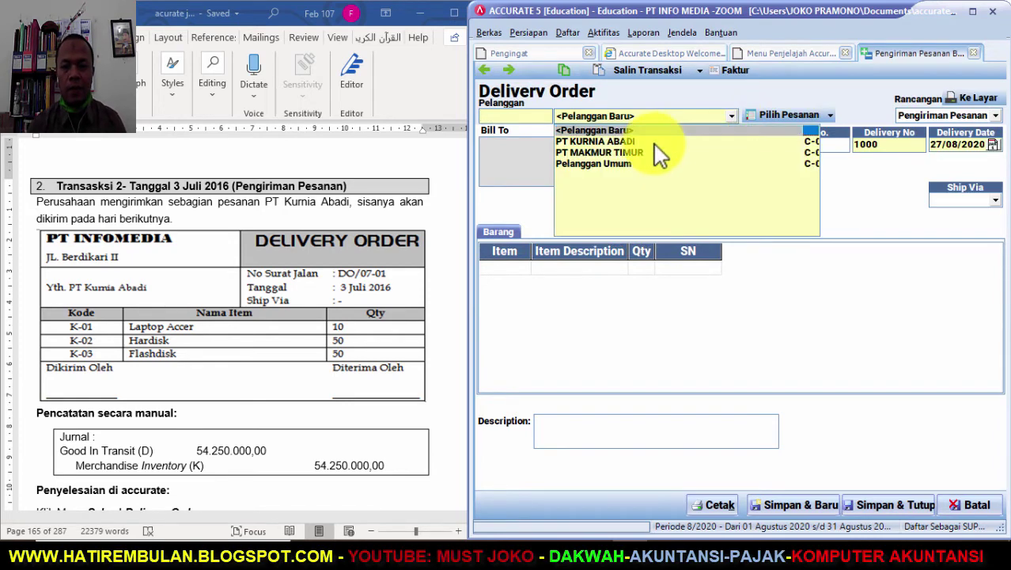
left_click(659, 143)
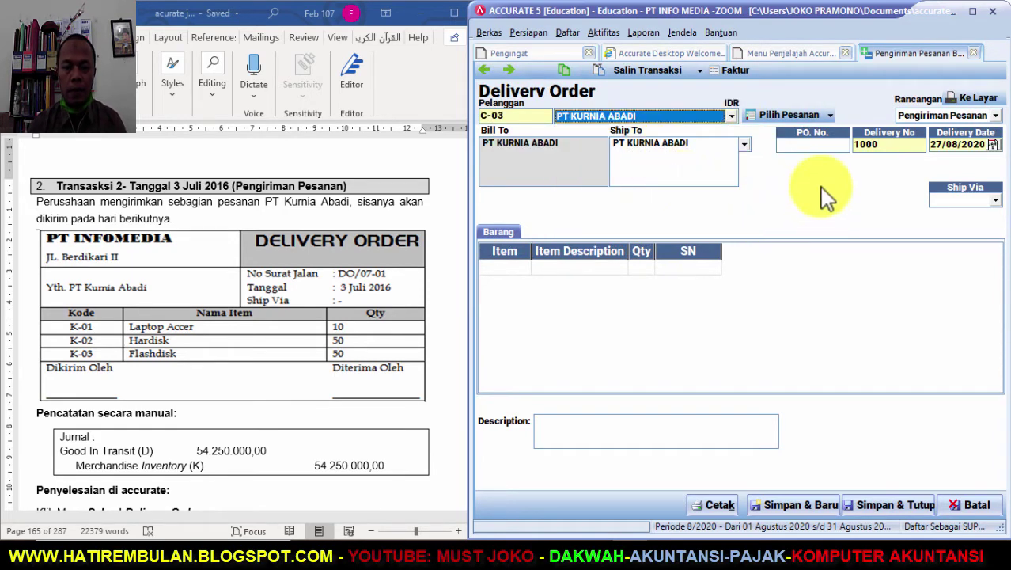
Step: Enter the delivery number from the sample document and set the delivery date to 03/07/16
left_click(852, 145)
type("D")
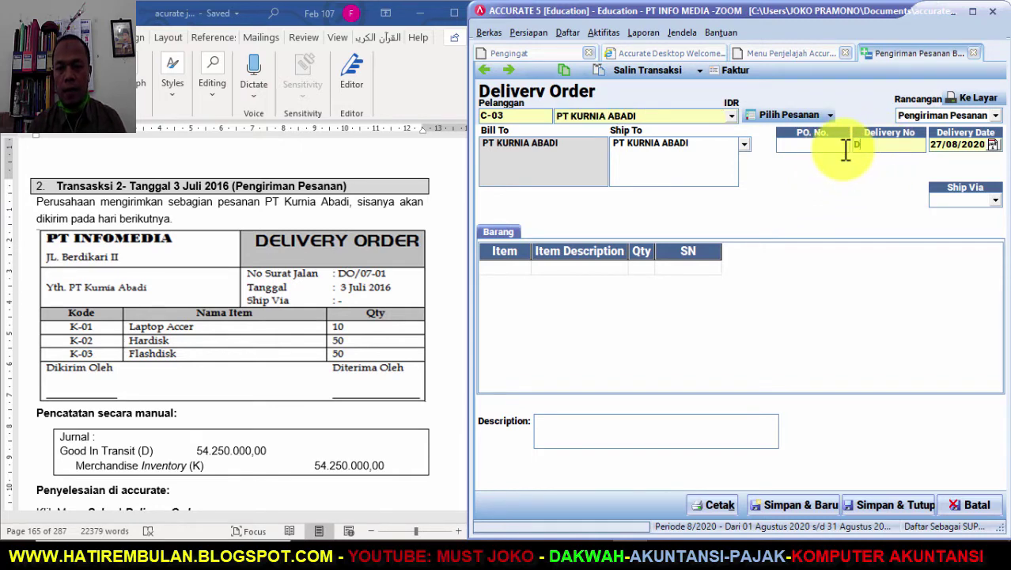
type("O/07")
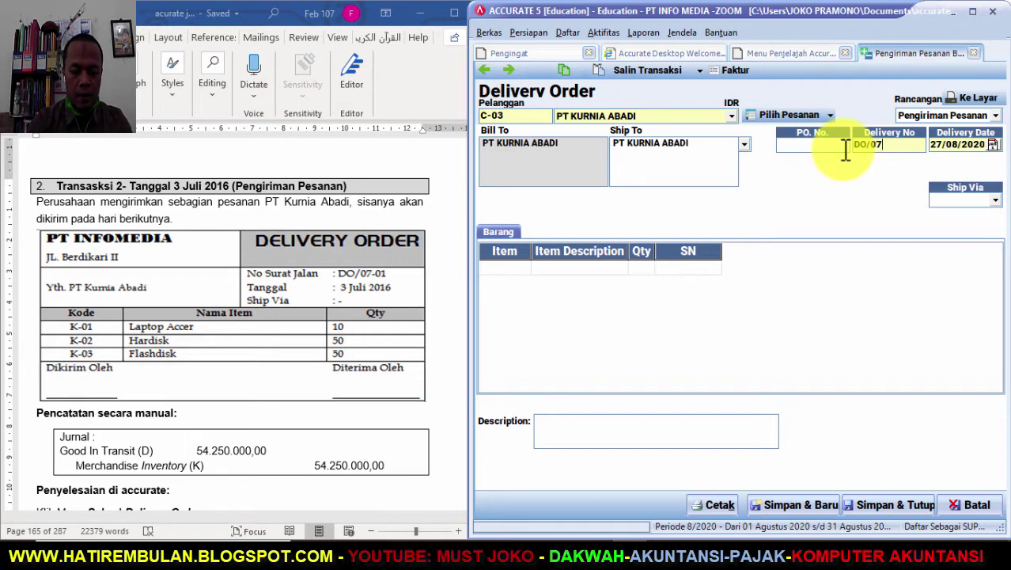
type("-01")
key("Tab")
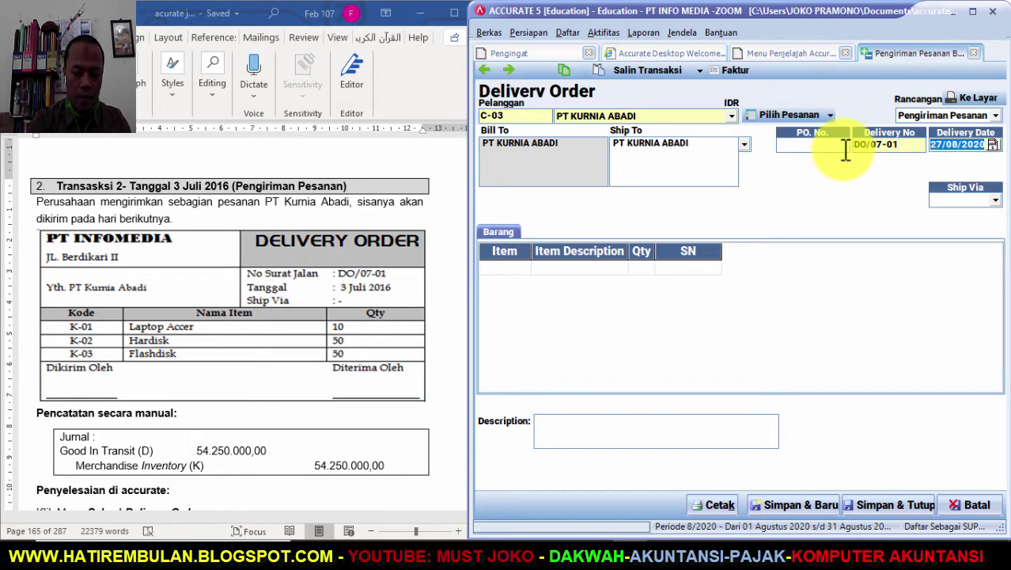
type("03/07/1")
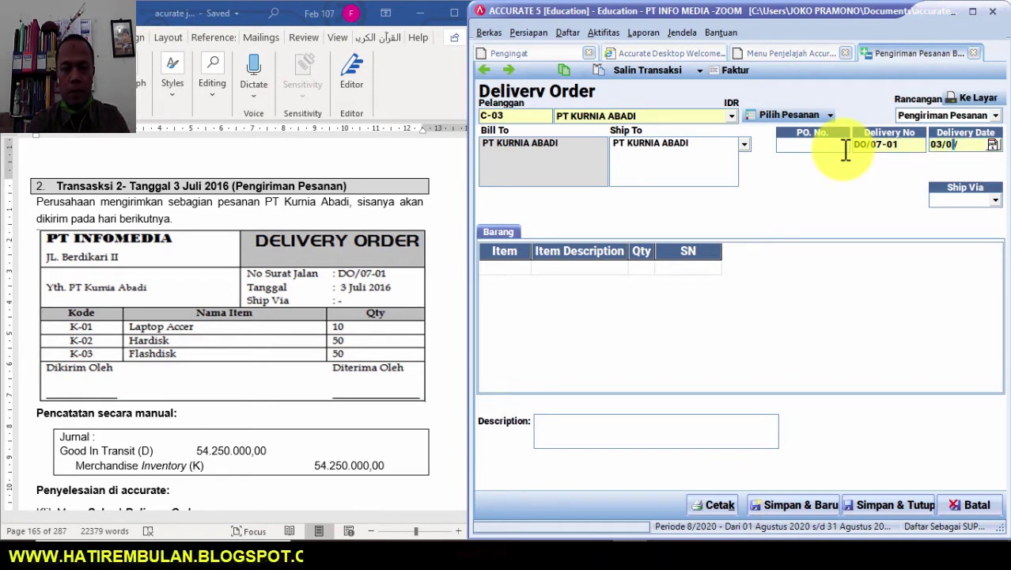
type("6")
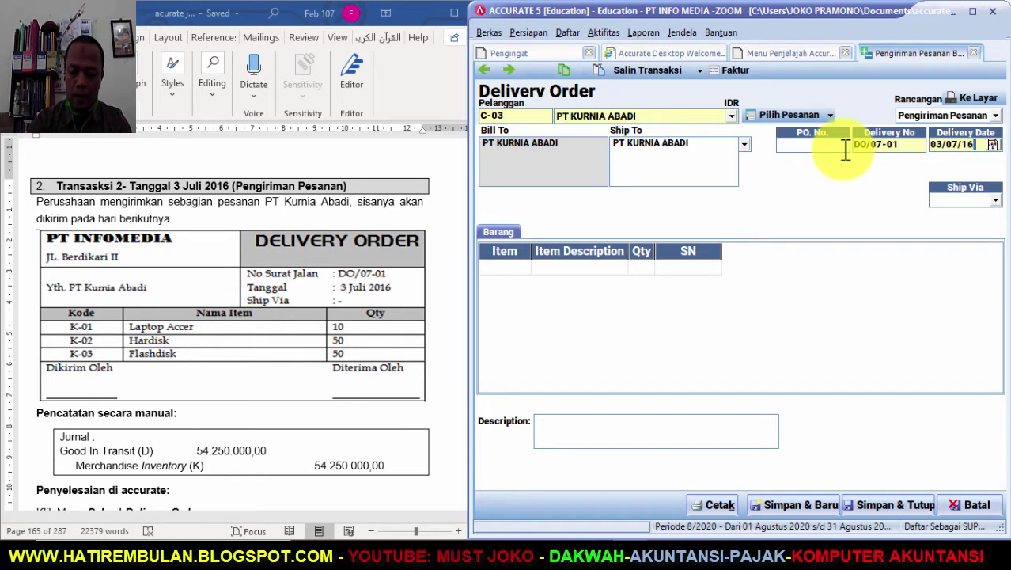
key("Tab")
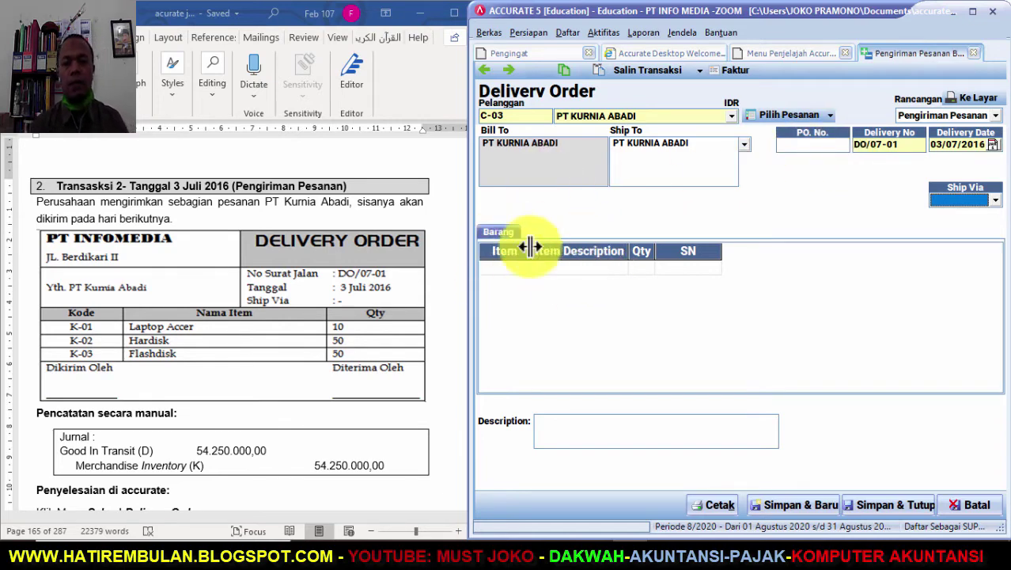
Step: Load the items of PT KURNIA ABADI's 2 July 2016 sales order into the delivery order
left_click(783, 117)
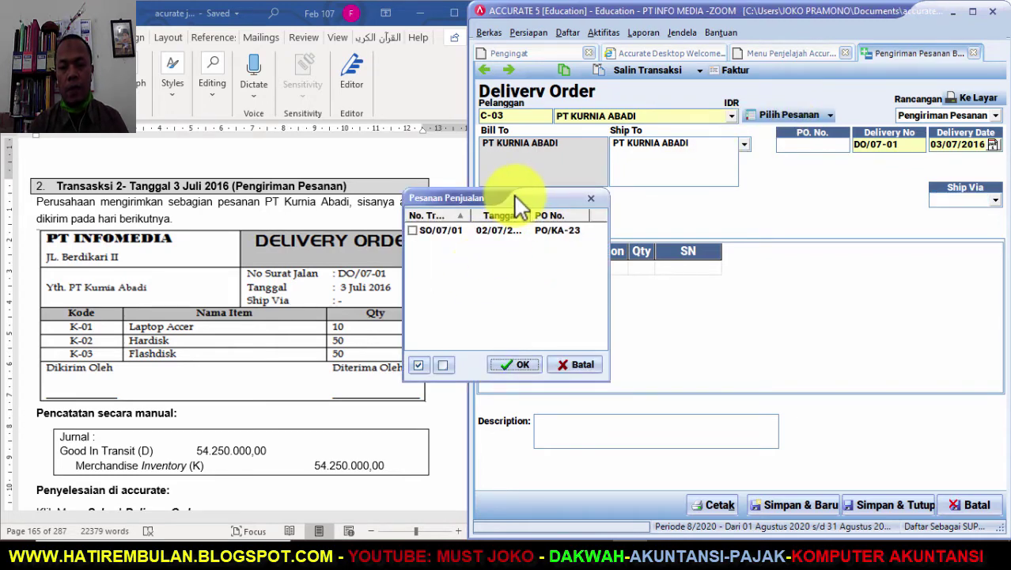
left_click_drag(518, 205, 597, 199)
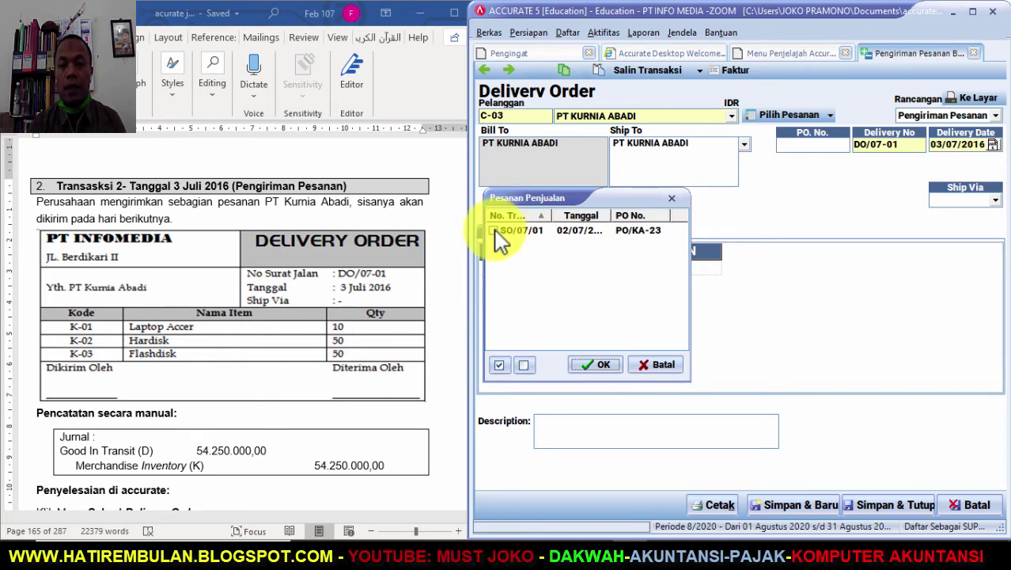
left_click(493, 230)
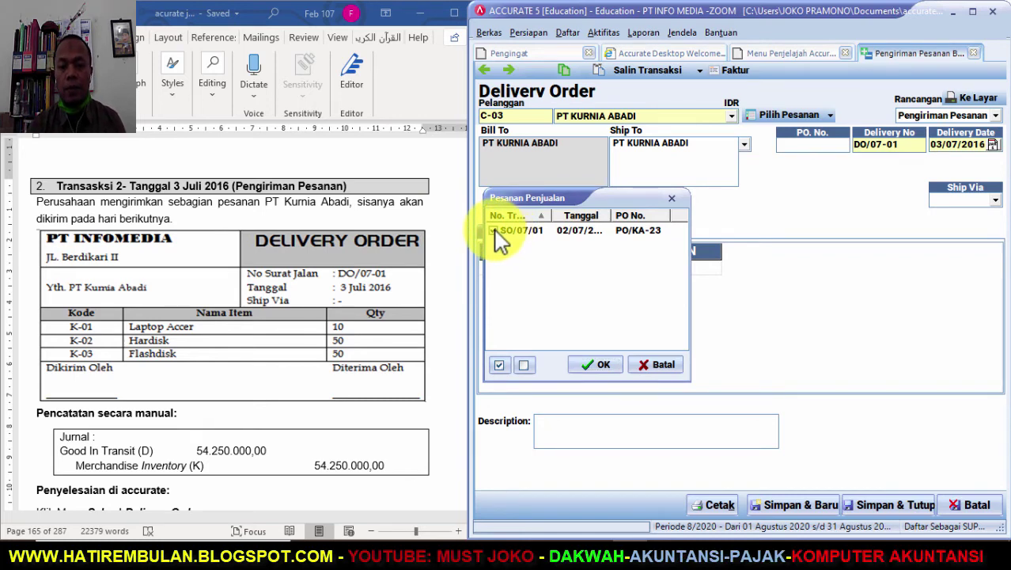
left_click(600, 367)
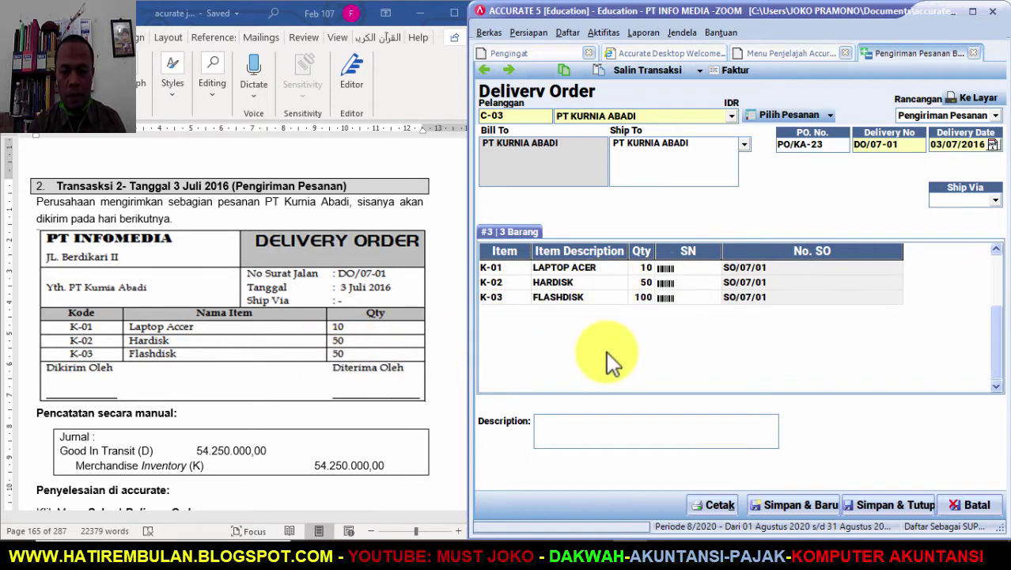
Step: Set the FLASHDISK delivery quantity to 50, and save and close the delivery order
left_click(642, 297)
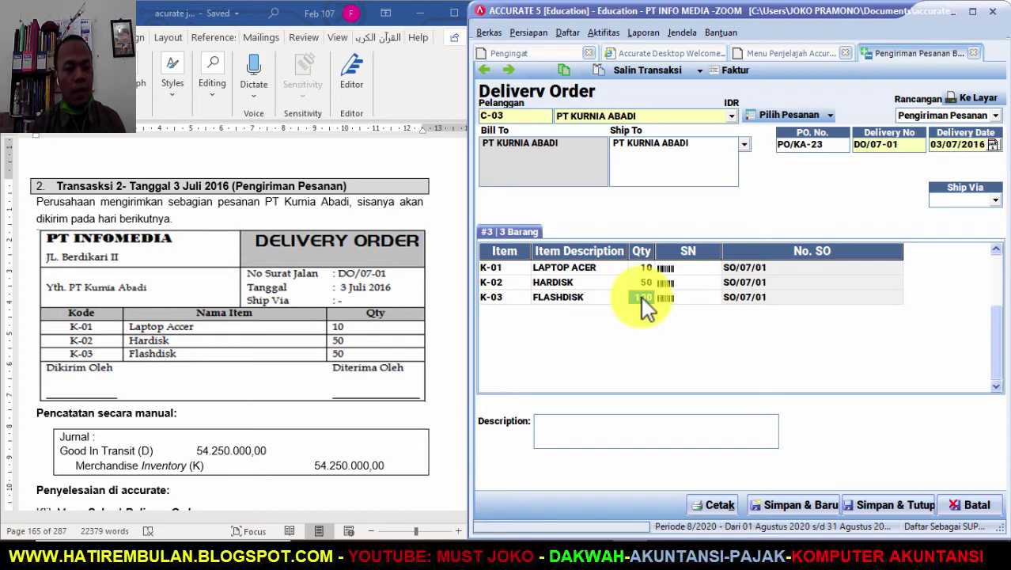
key("Tab")
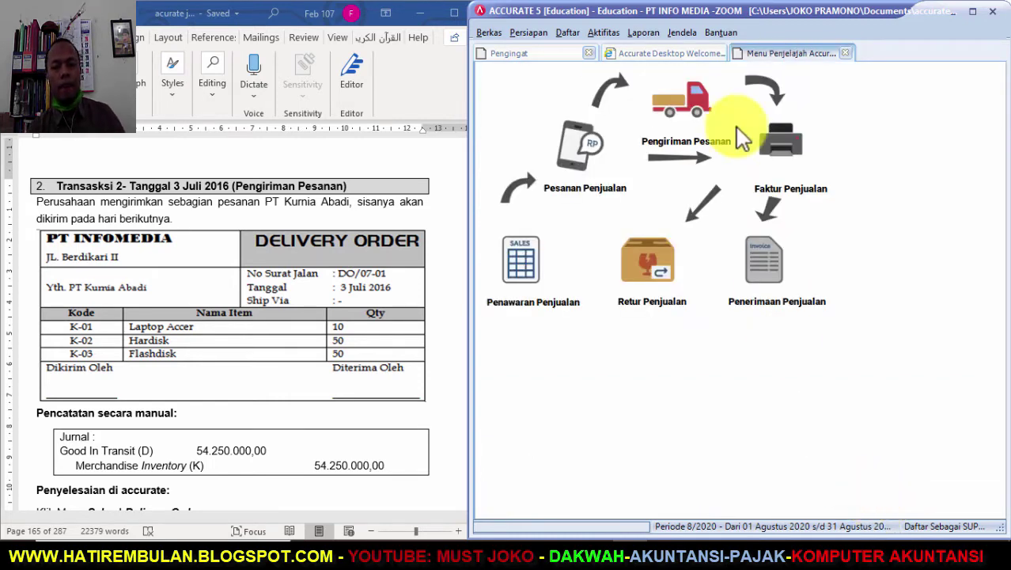
Step: Reopen the saved 3 July delivery order and examine the debit and credit entries in its enlarged transaction journal
left_click(679, 104)
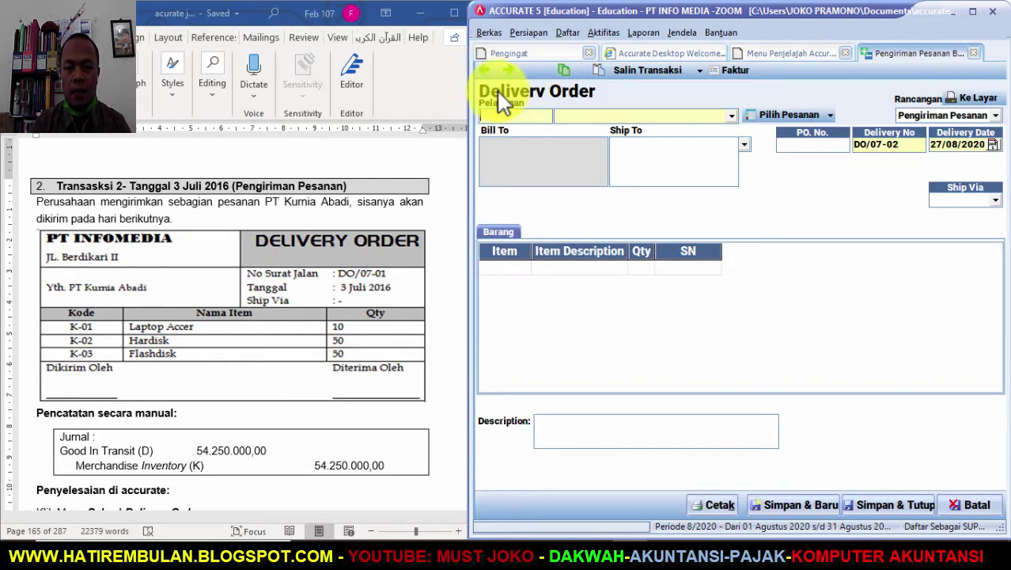
left_click(486, 72)
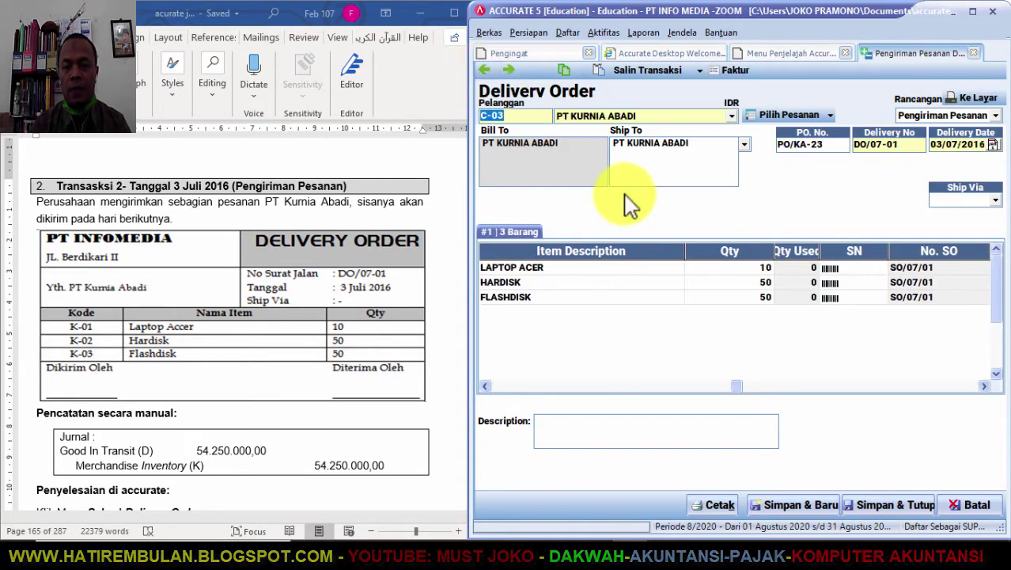
left_click(567, 73)
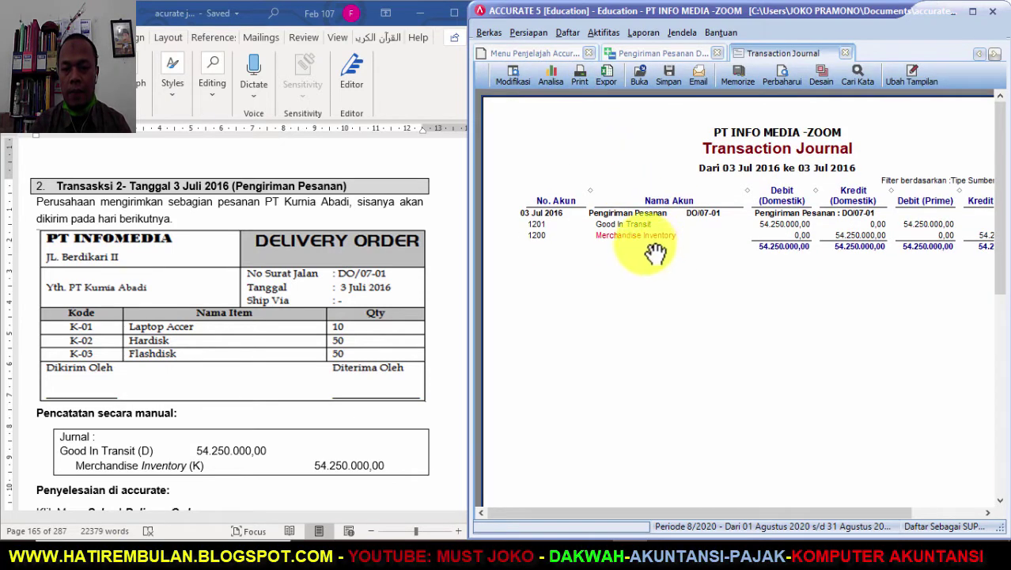
right_click(695, 270)
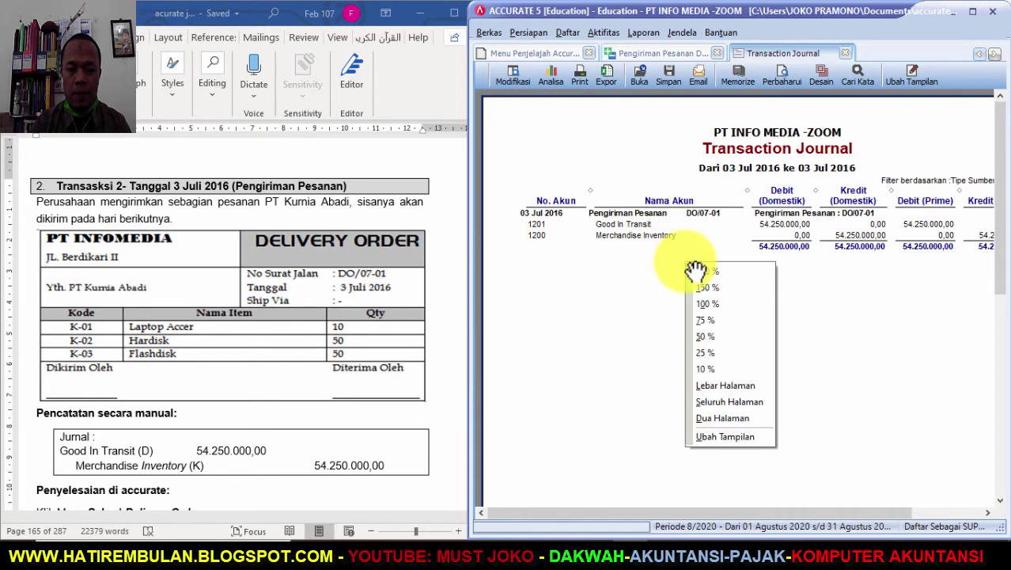
left_click(704, 269)
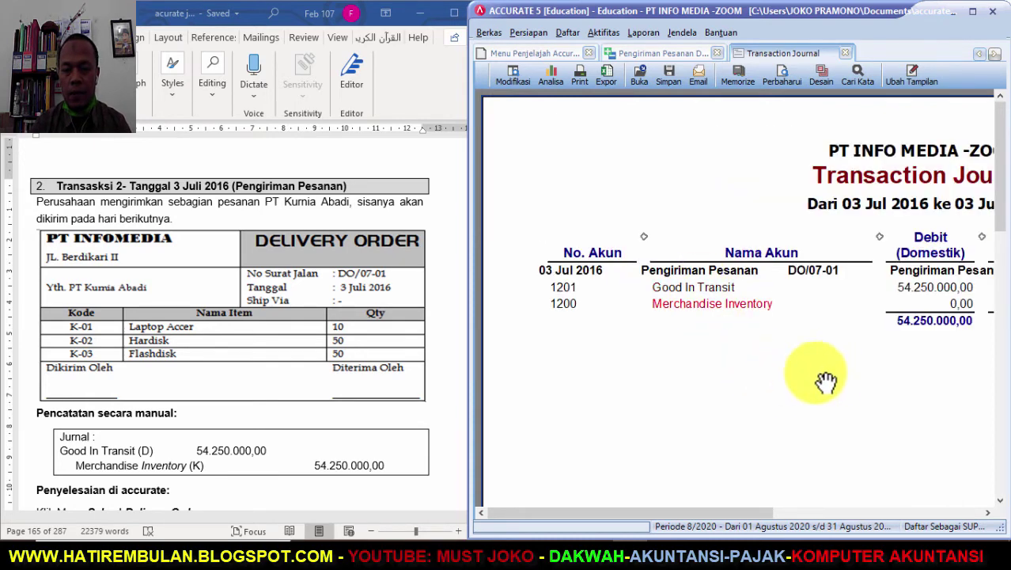
left_click_drag(659, 512, 710, 520)
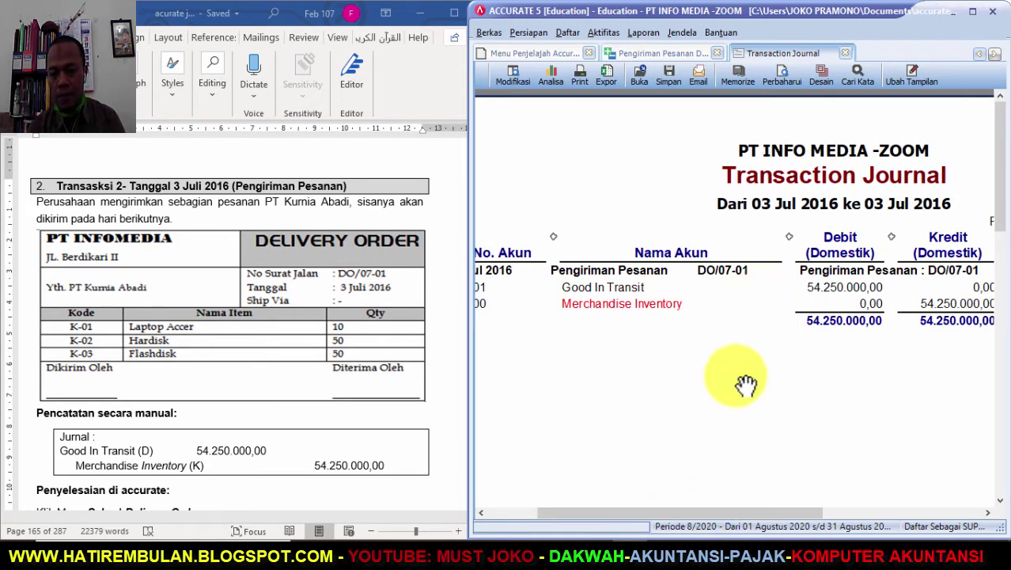
left_click(846, 53)
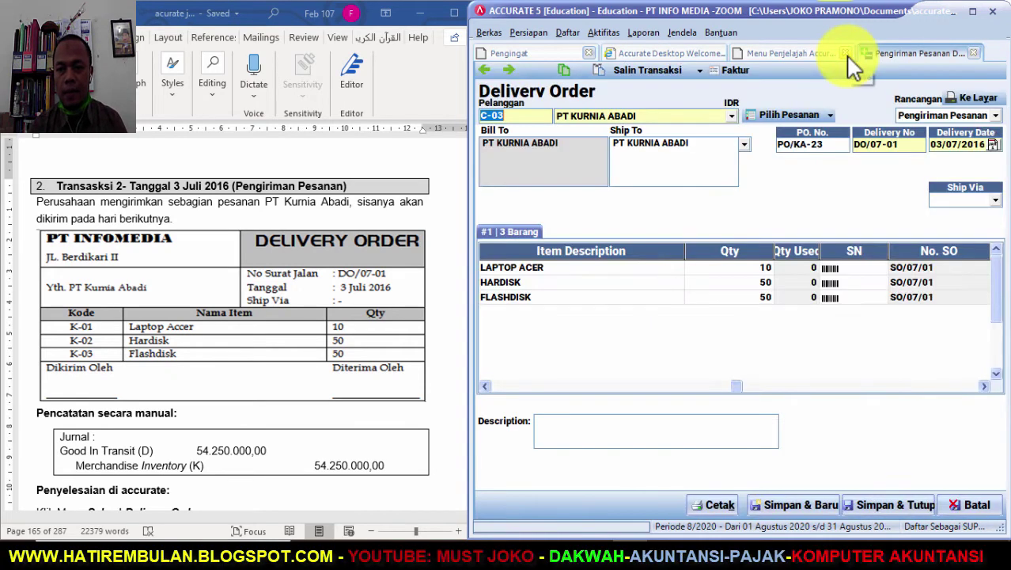
left_click(972, 54)
Step: Find Transaction 3, the 4 July 2016 delivery order for PT Kurnia Abadi, in the Word document
left_click(238, 373)
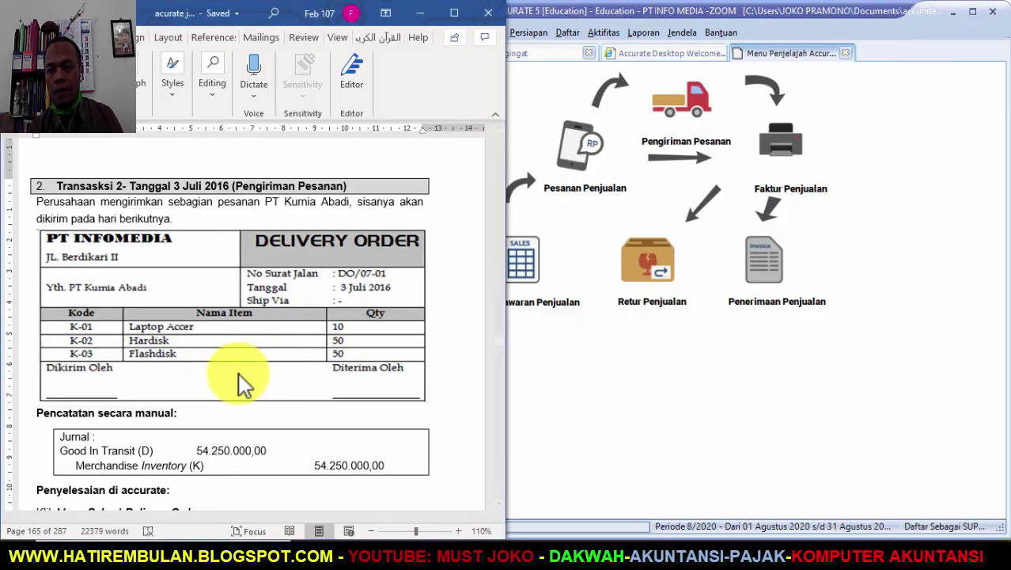
scroll(239, 373, "down", 10)
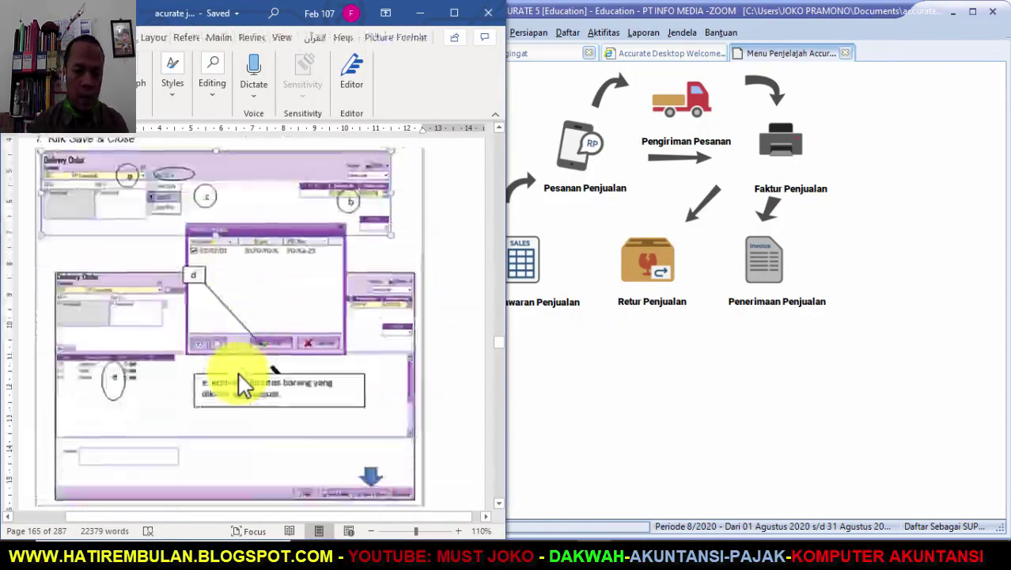
scroll(239, 373, "down", 5)
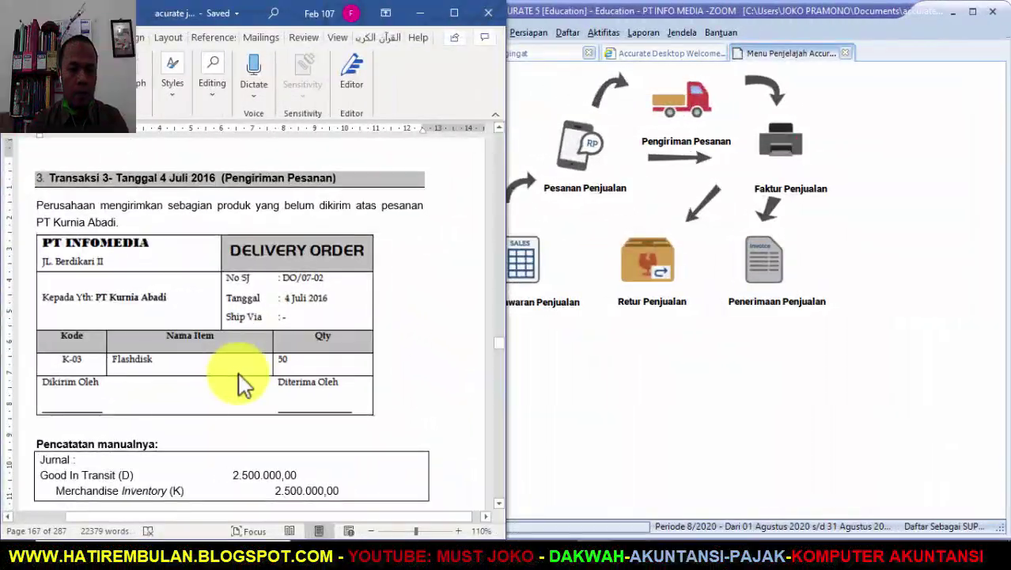
scroll(382, 385, "down", 1)
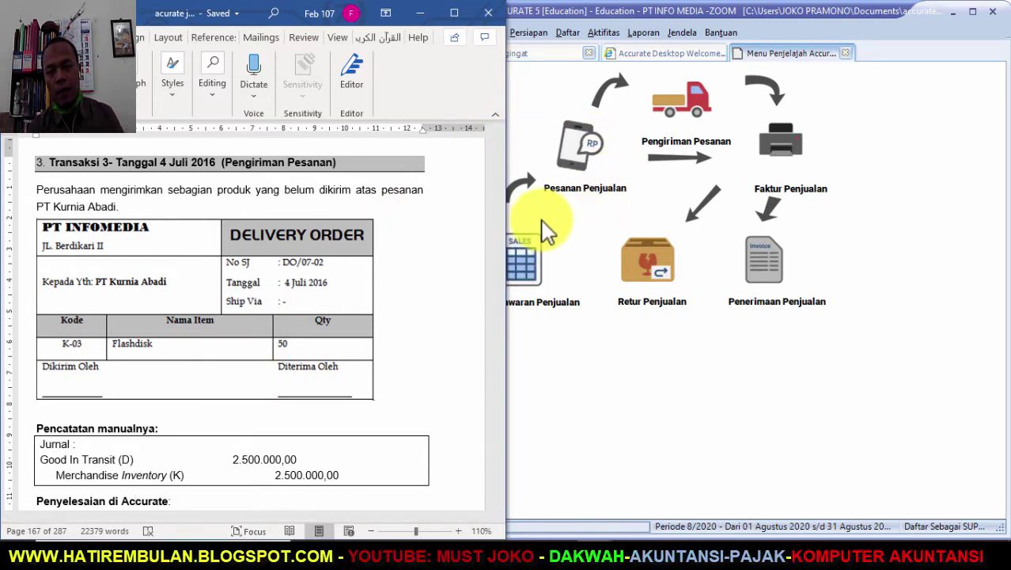
Step: Start a new delivery order for the customer PT KURNIA ABADI
left_click(679, 110)
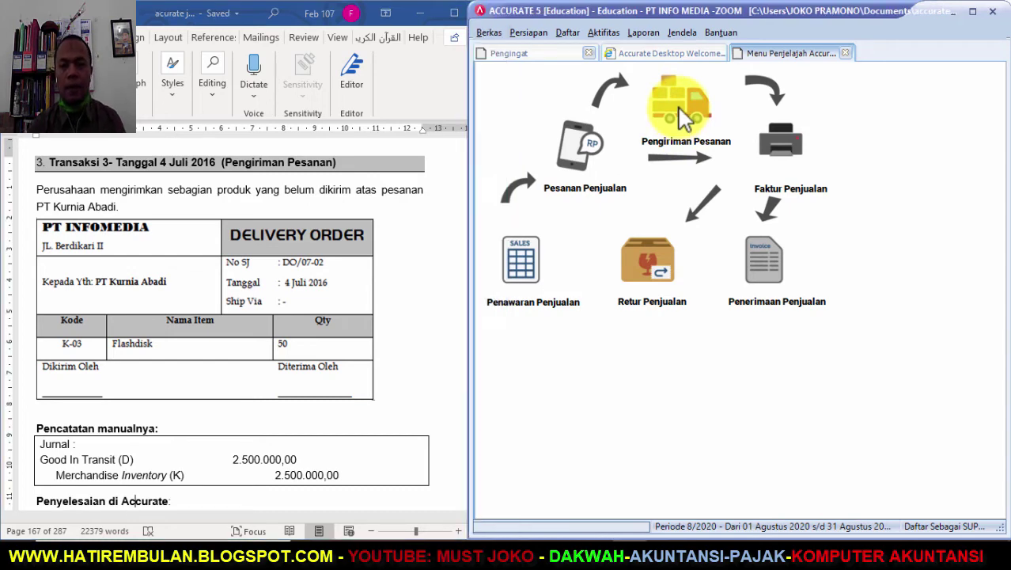
left_click(731, 115)
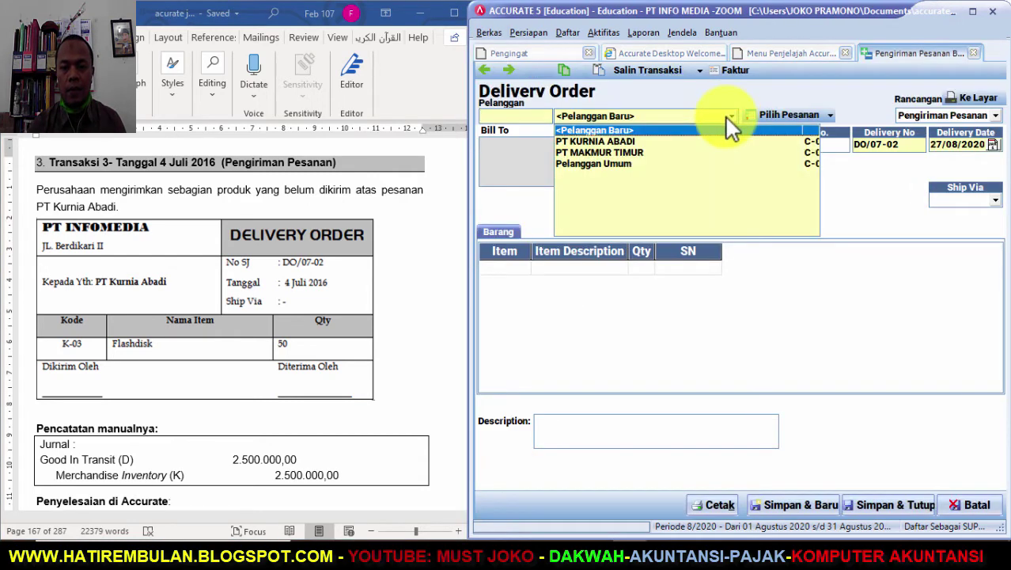
left_click(641, 141)
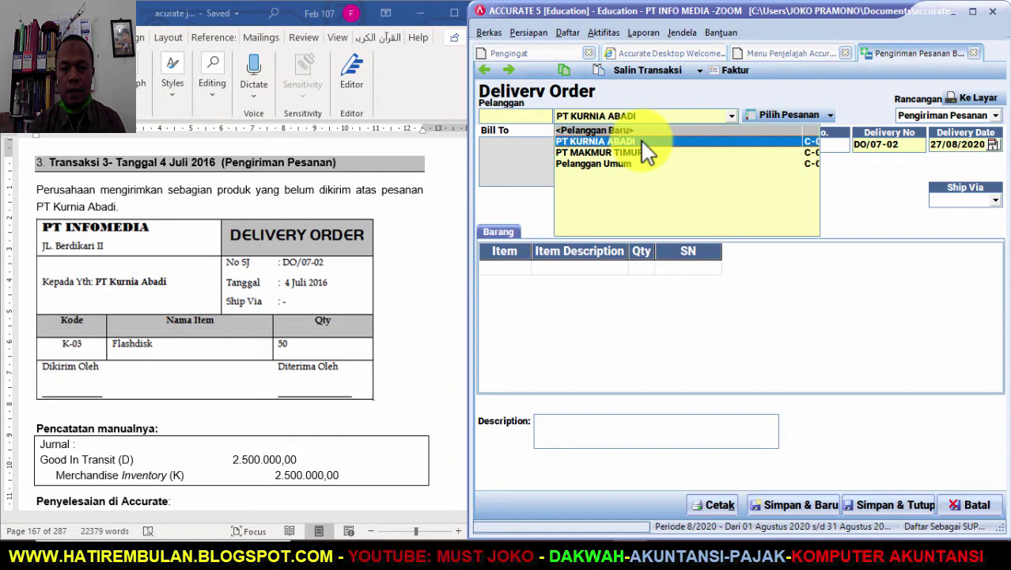
left_click(641, 140)
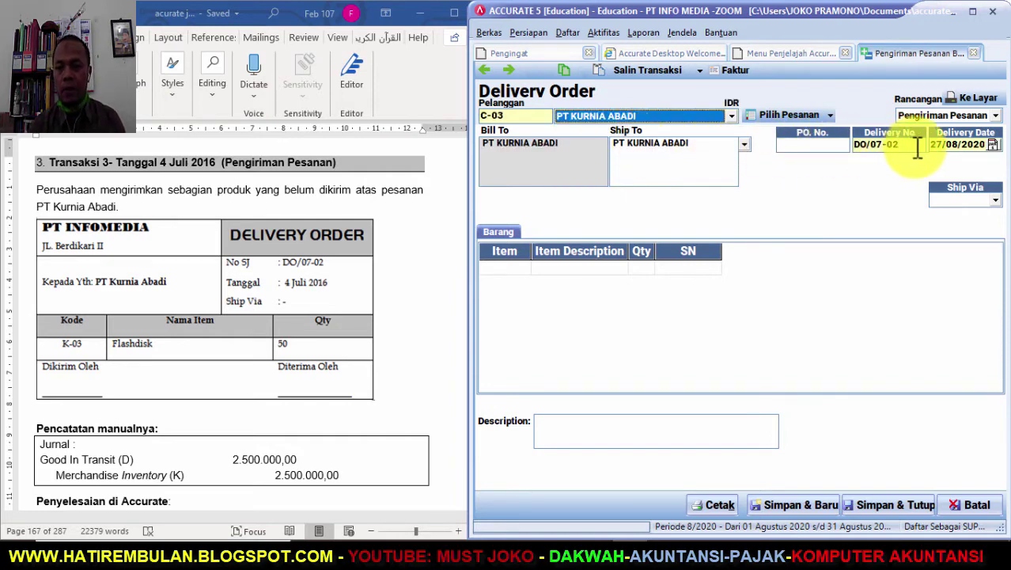
Step: Set the delivery date of the new delivery order to 04/07/2016
left_click(925, 148)
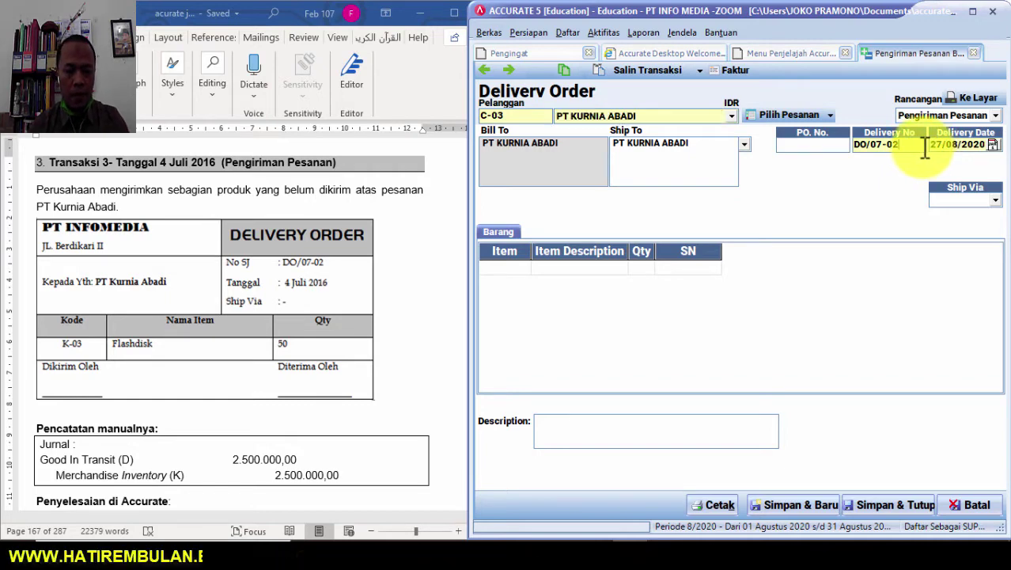
key("Tab")
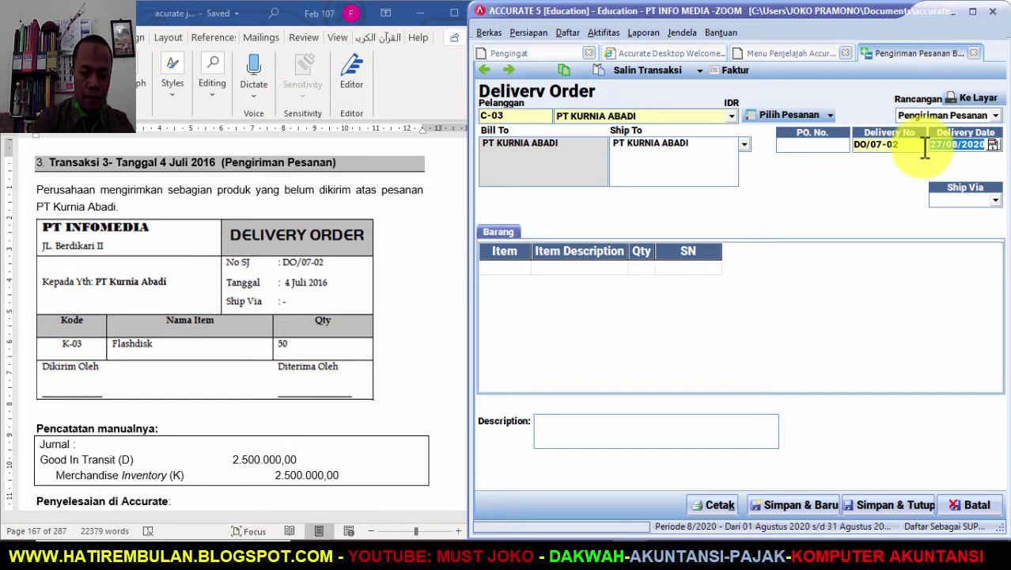
type("04/")
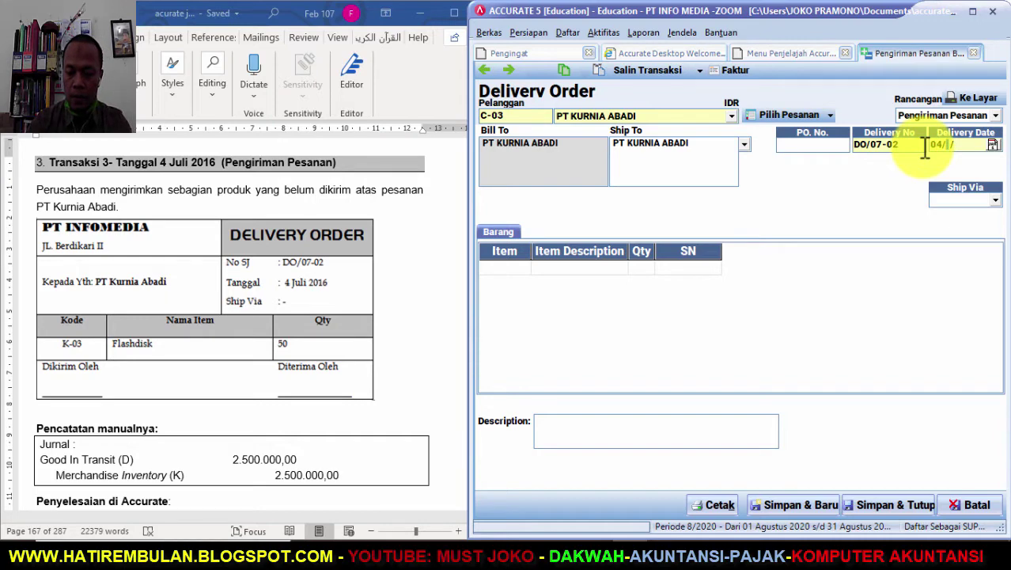
type("07/16")
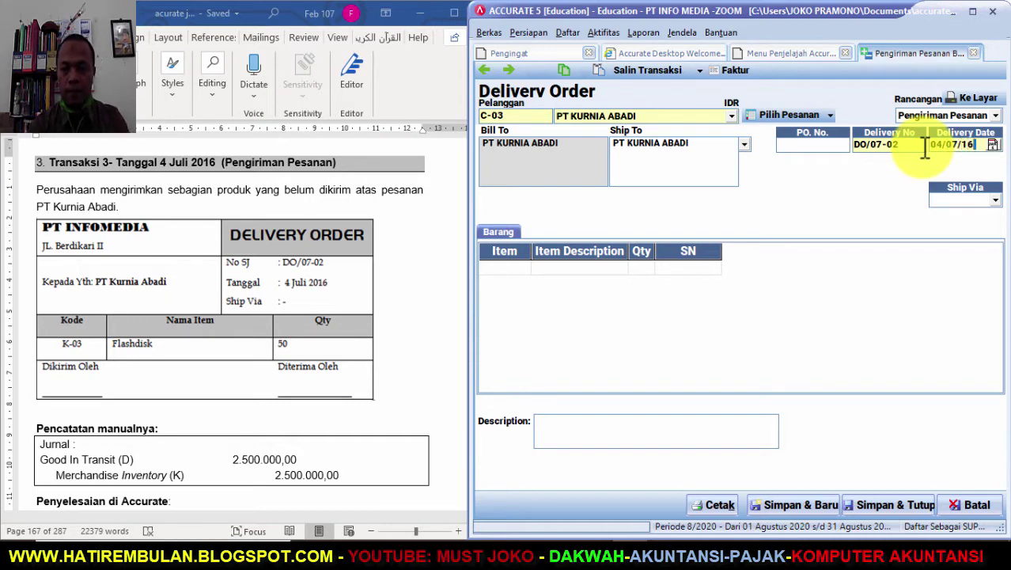
key("Tab")
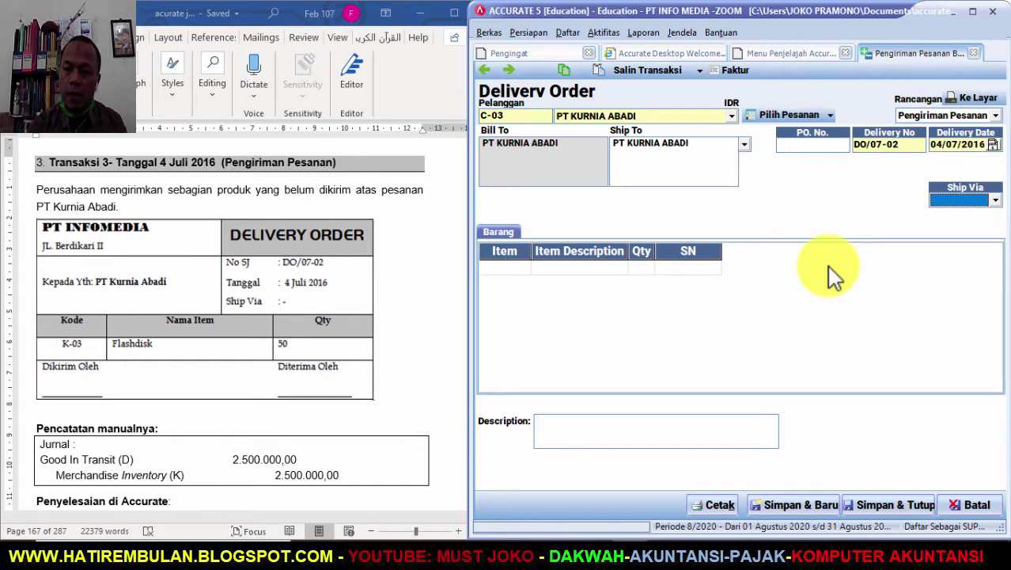
left_click(779, 115)
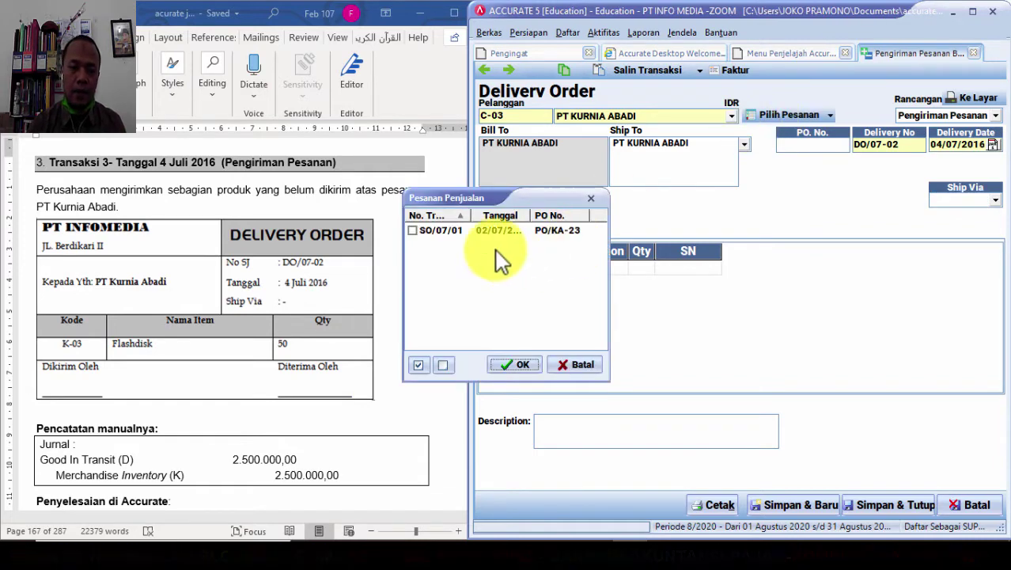
left_click(413, 231)
left_click_drag(502, 197, 597, 202)
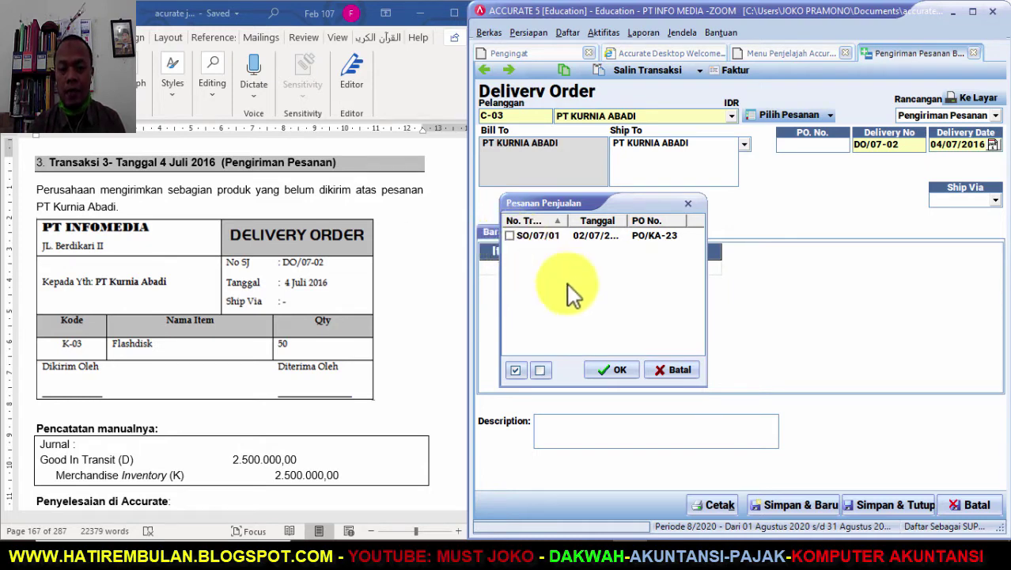
left_click(661, 368)
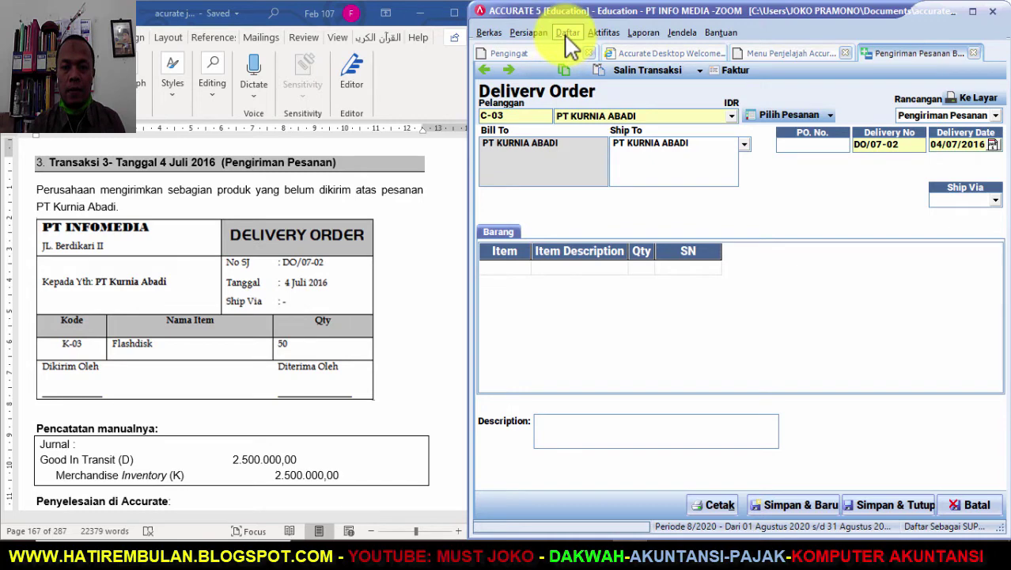
Step: Open PT KURNIA ABADI's 2 July 2016 sales order and examine each item's delivered quantity and closed status
left_click(759, 53)
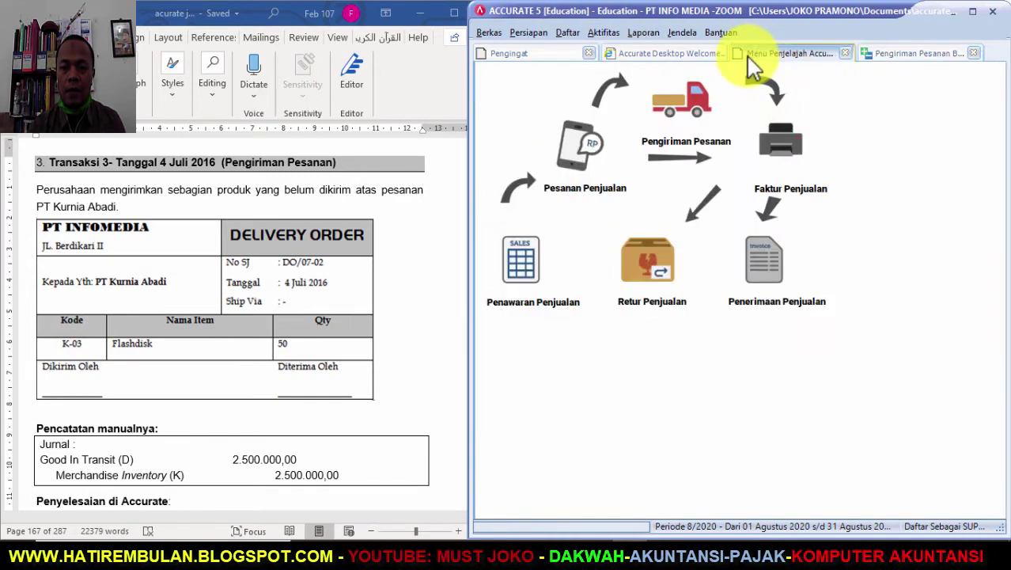
left_click(592, 162)
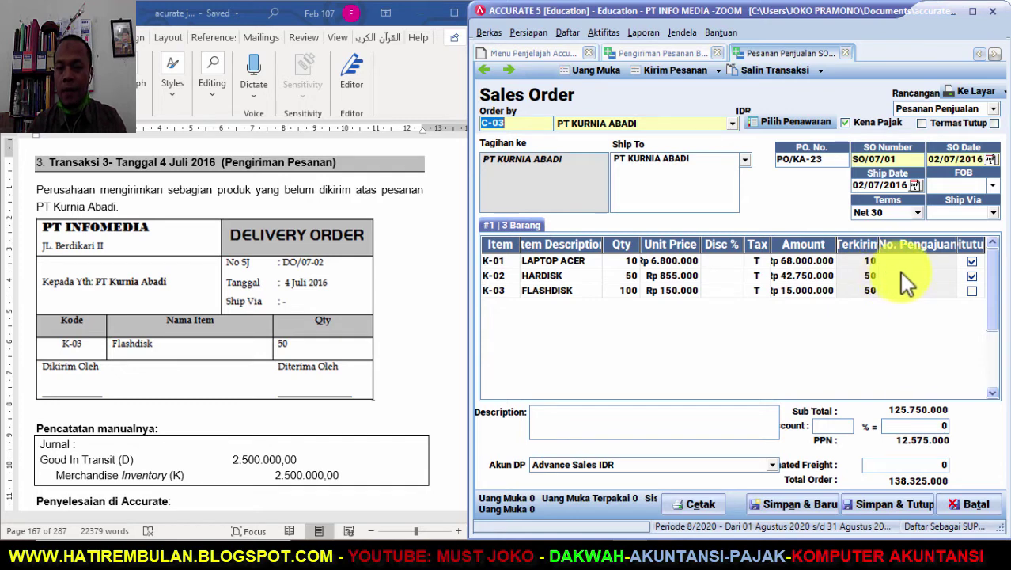
left_click(972, 262)
left_click(972, 276)
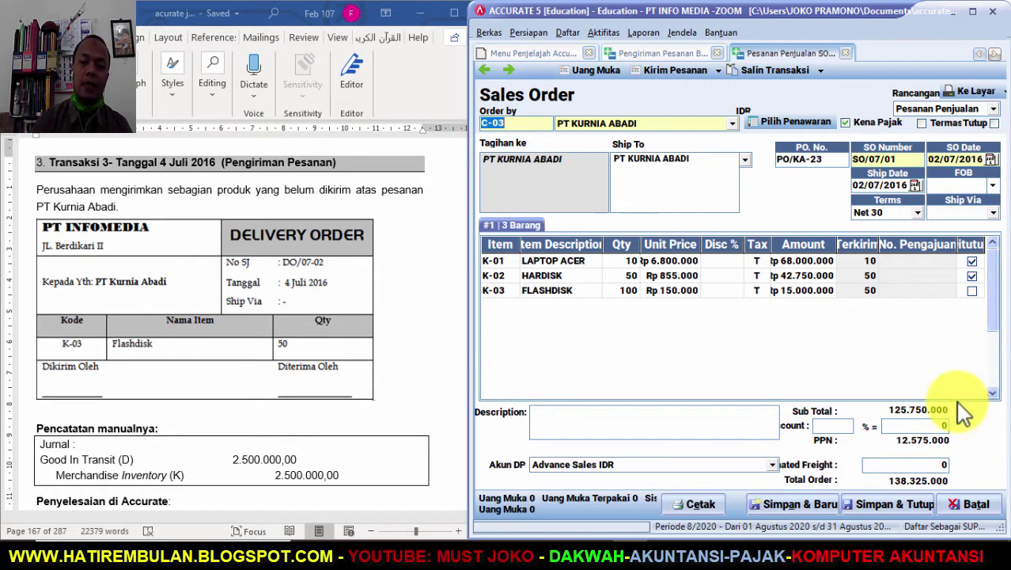
left_click(848, 53)
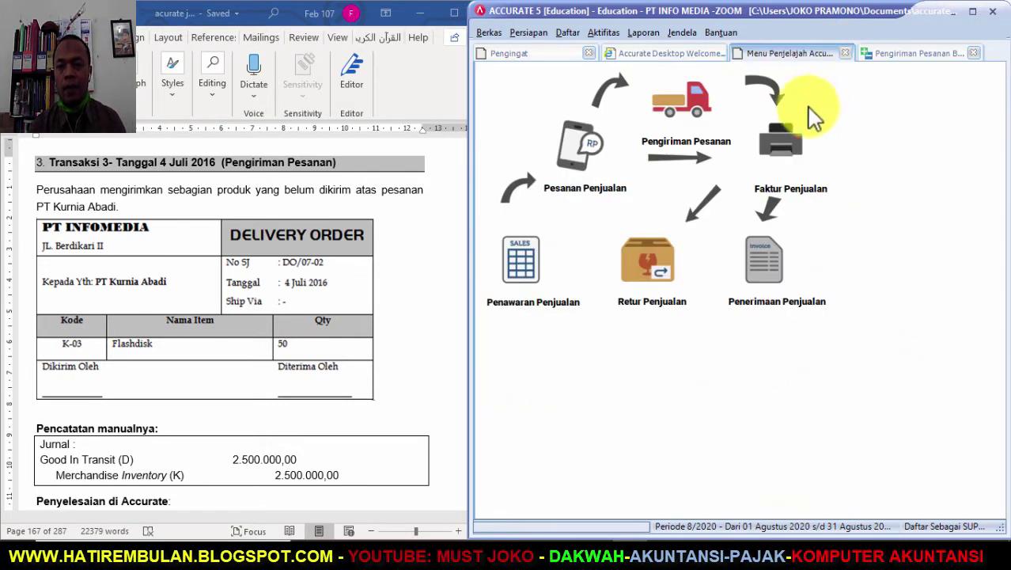
Step: Load the undelivered items of the 2 July 2016 sales order into the 4 July delivery order, and save and close it
left_click(897, 56)
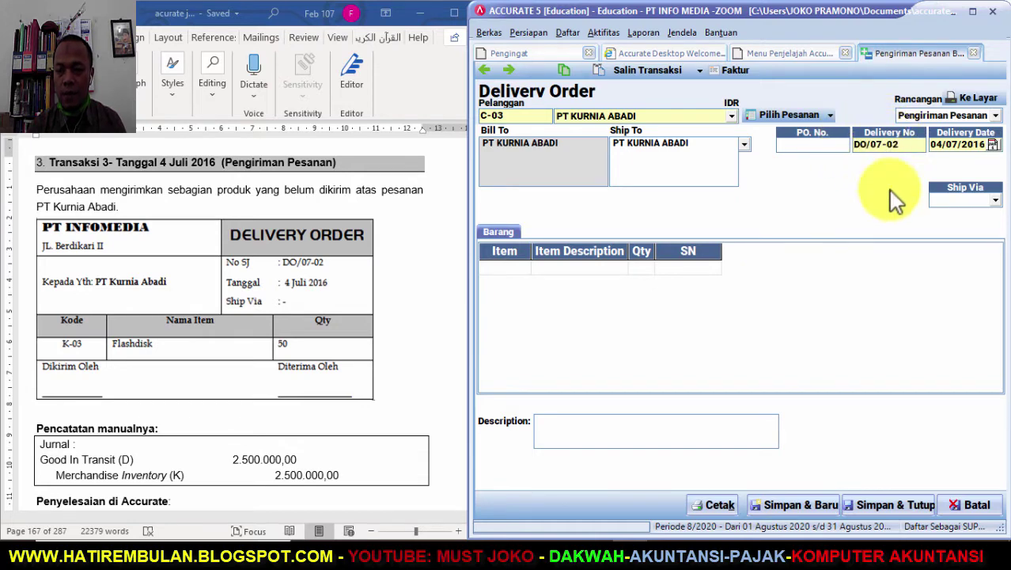
left_click(782, 118)
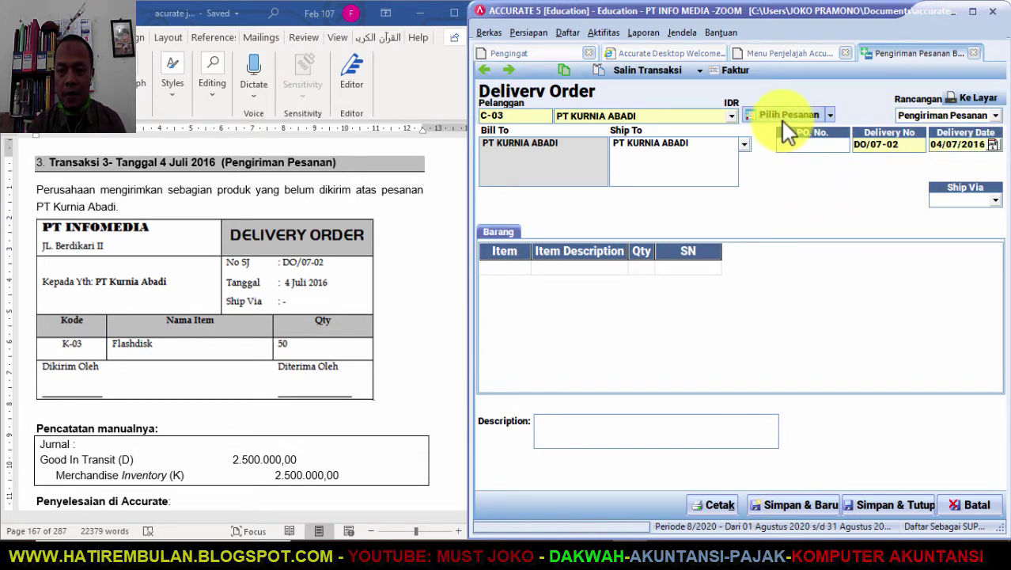
left_click_drag(544, 197, 656, 190)
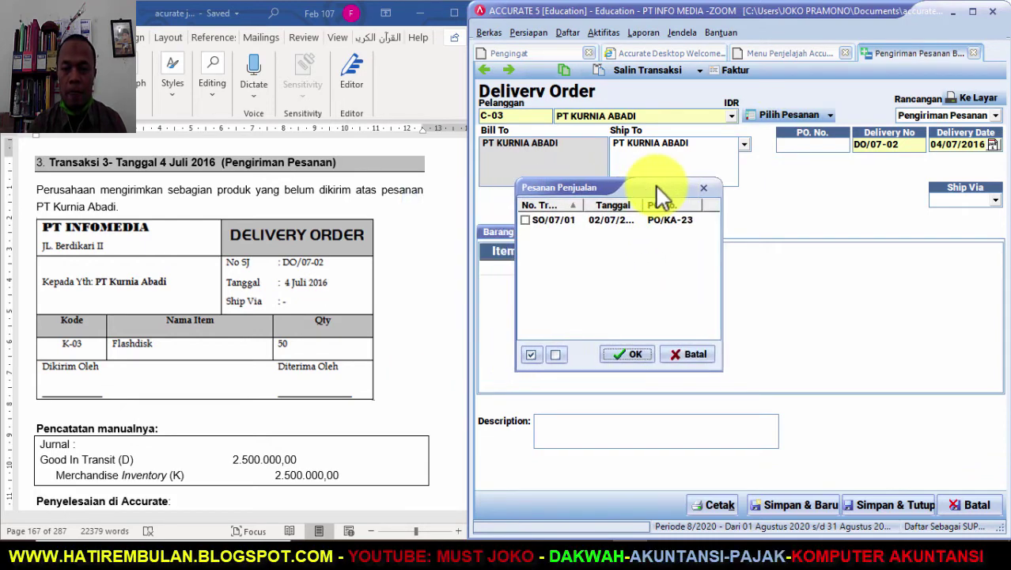
left_click(527, 221)
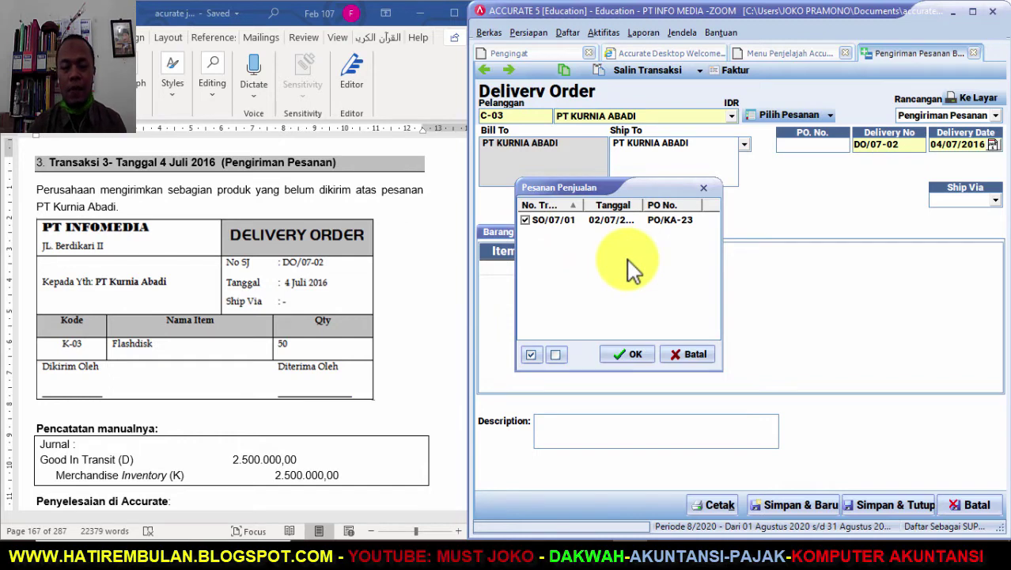
left_click(637, 358)
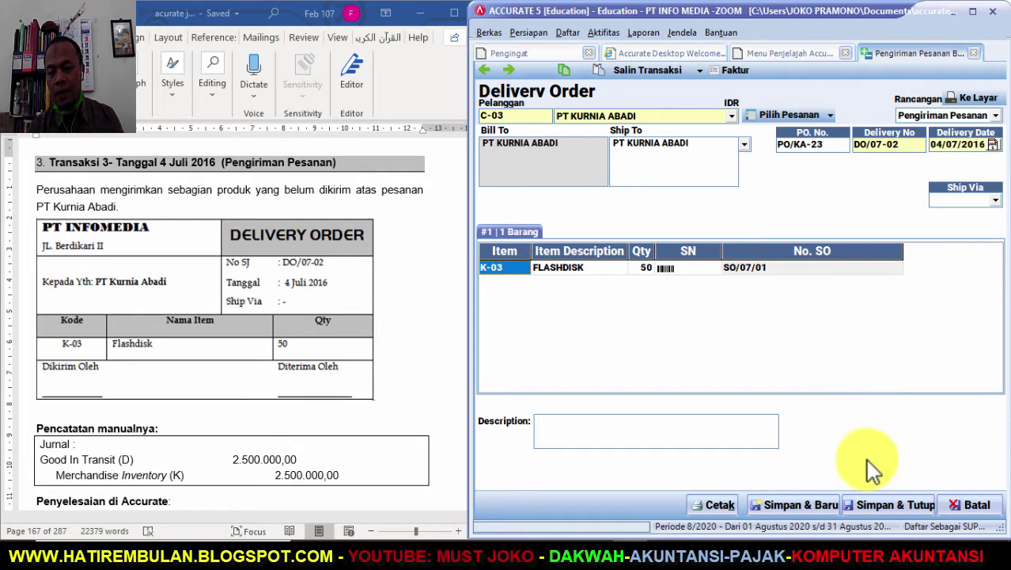
left_click(880, 505)
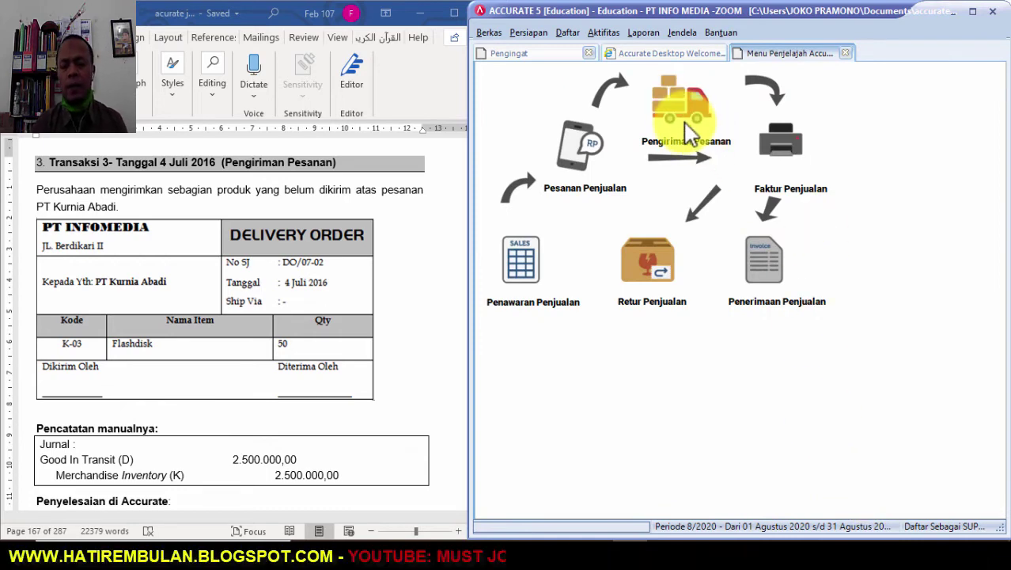
Step: Reopen the saved 4 July delivery order and examine the debit and credit entries in its enlarged transaction journal
left_click(686, 124)
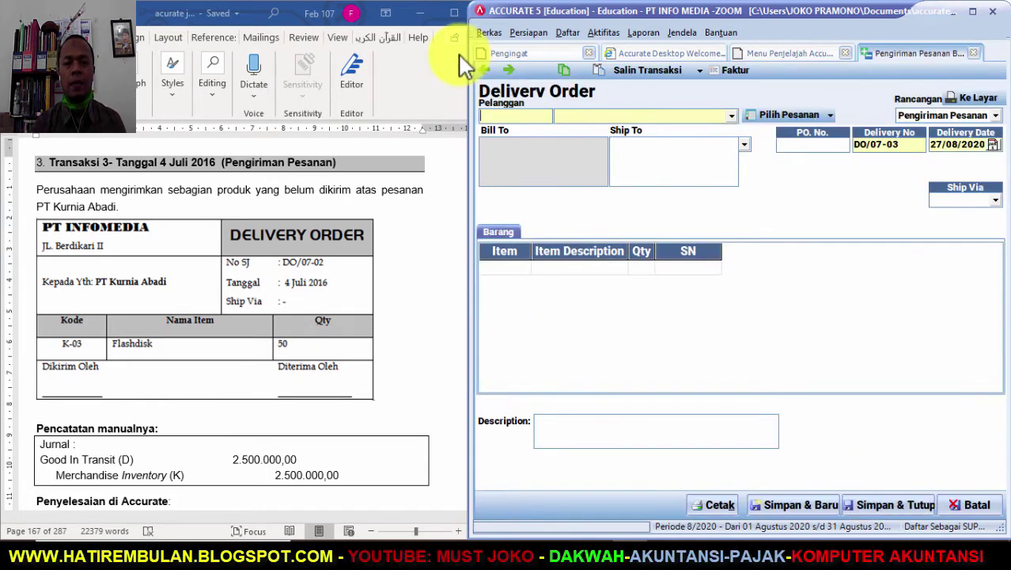
left_click(484, 72)
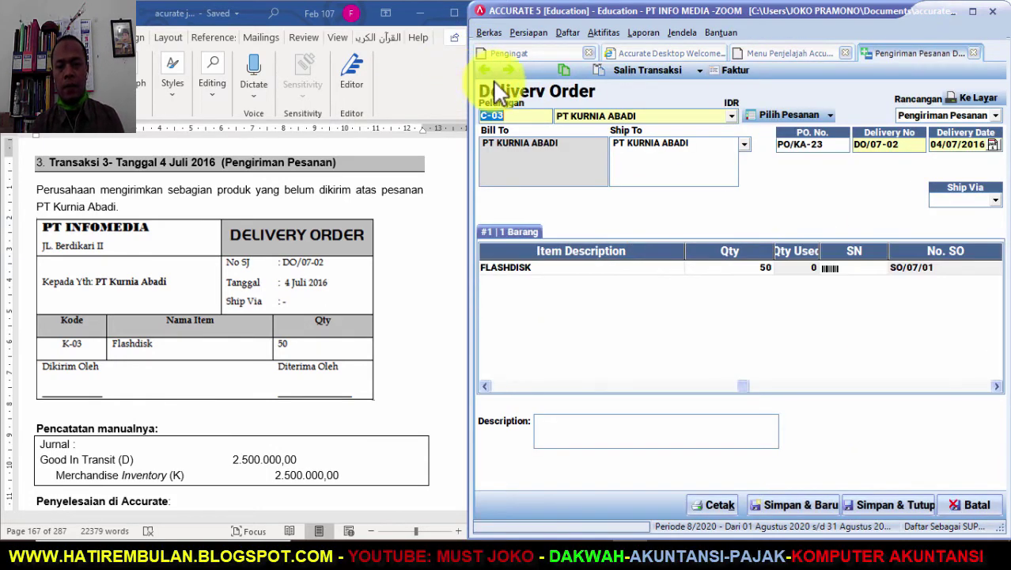
left_click(567, 71)
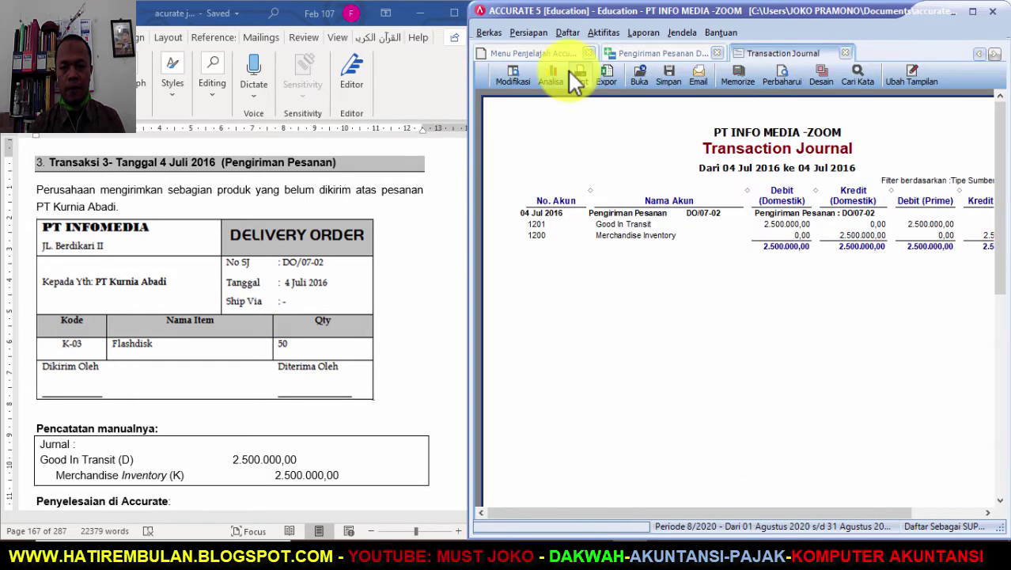
right_click(683, 299)
left_click(701, 319)
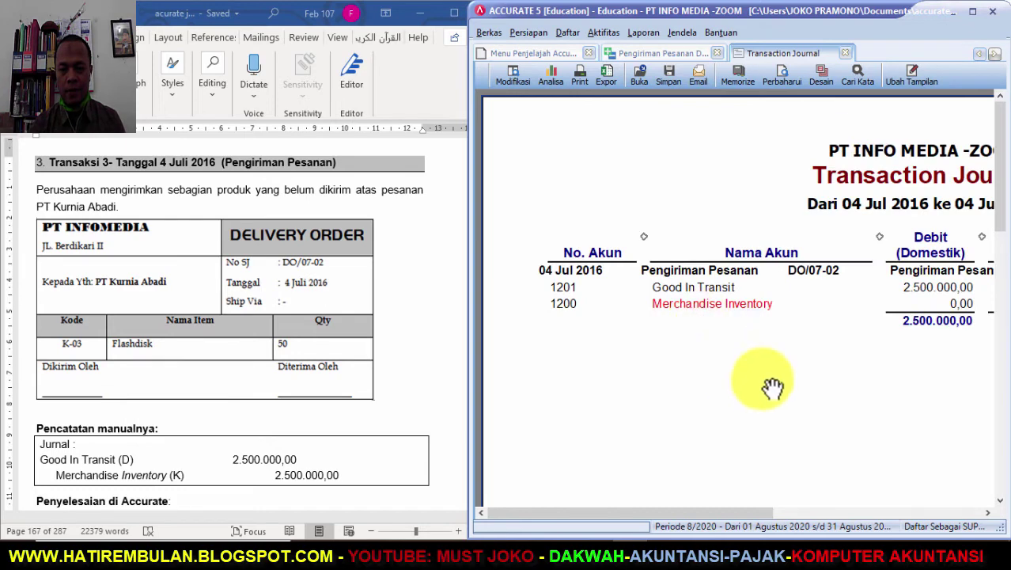
left_click_drag(773, 387, 667, 377)
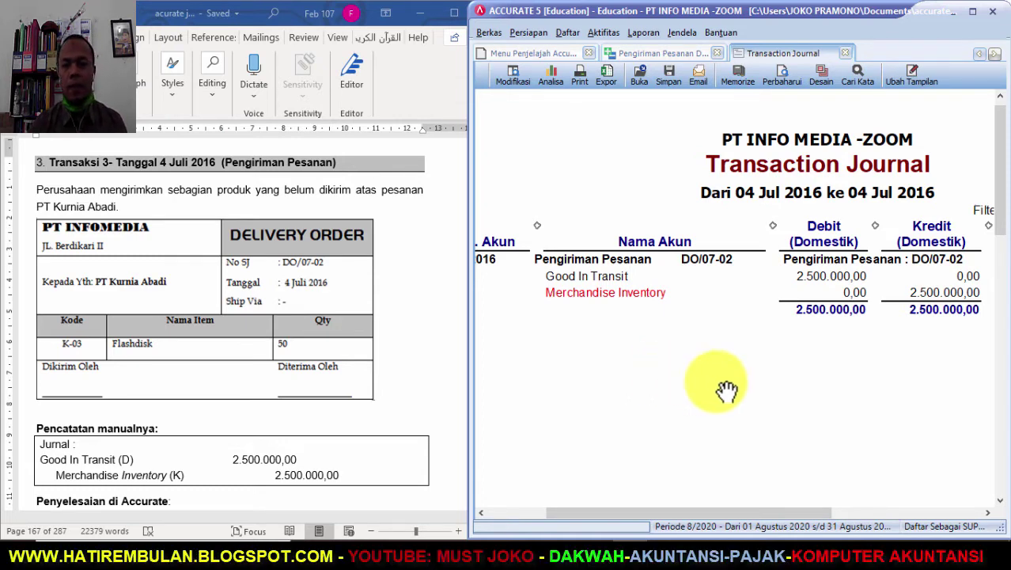
left_click(843, 53)
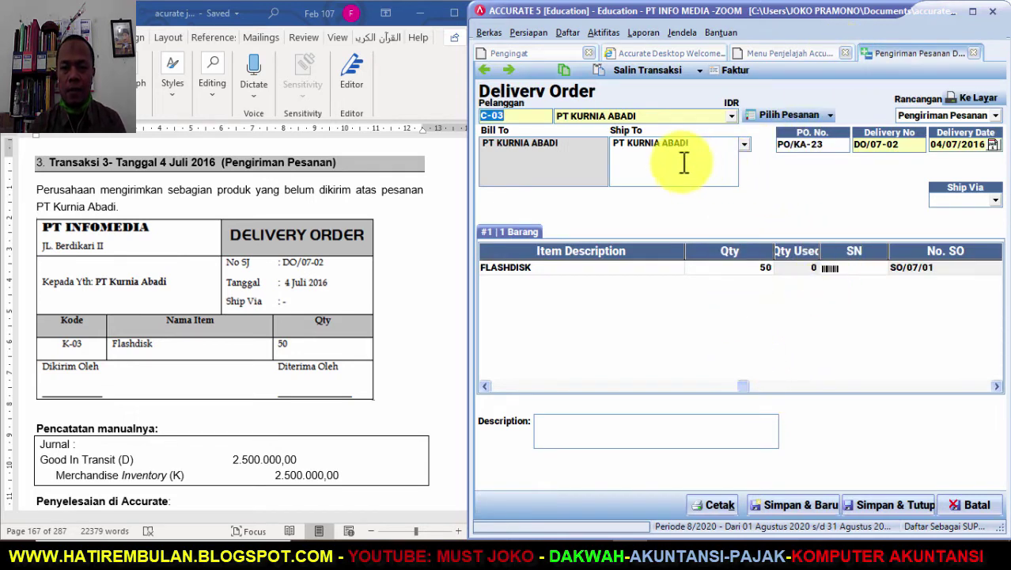
Step: Reopen the 2 July sales order in a maximized window, check delivered quantities and the widened Ditutup column, then save and close it
left_click(761, 52)
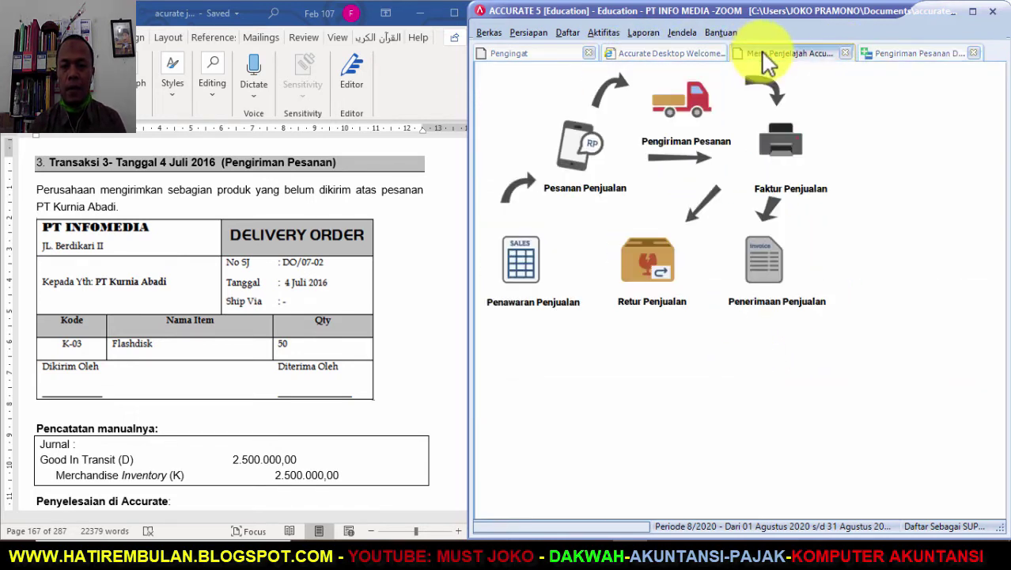
left_click(569, 156)
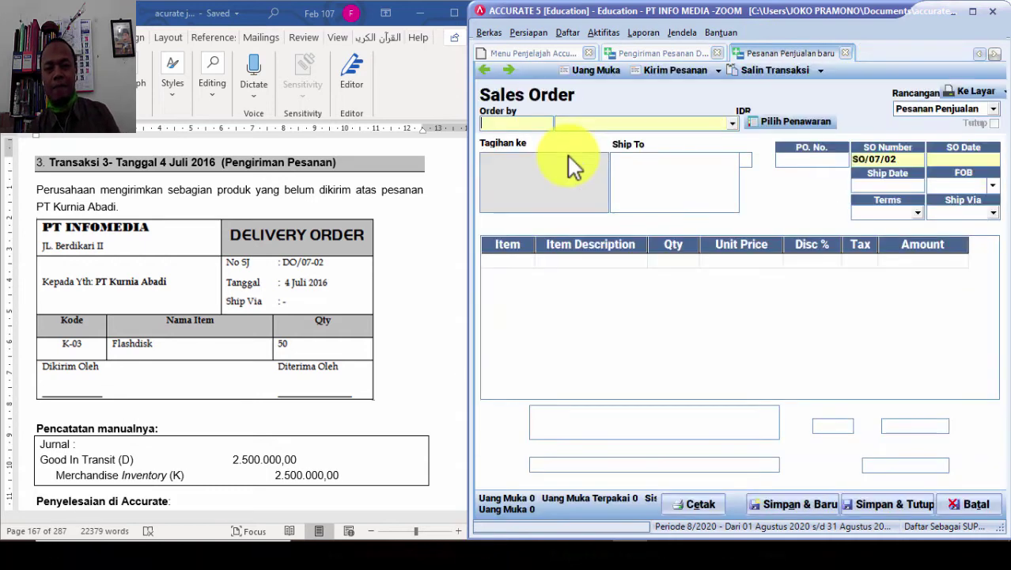
left_click(485, 71)
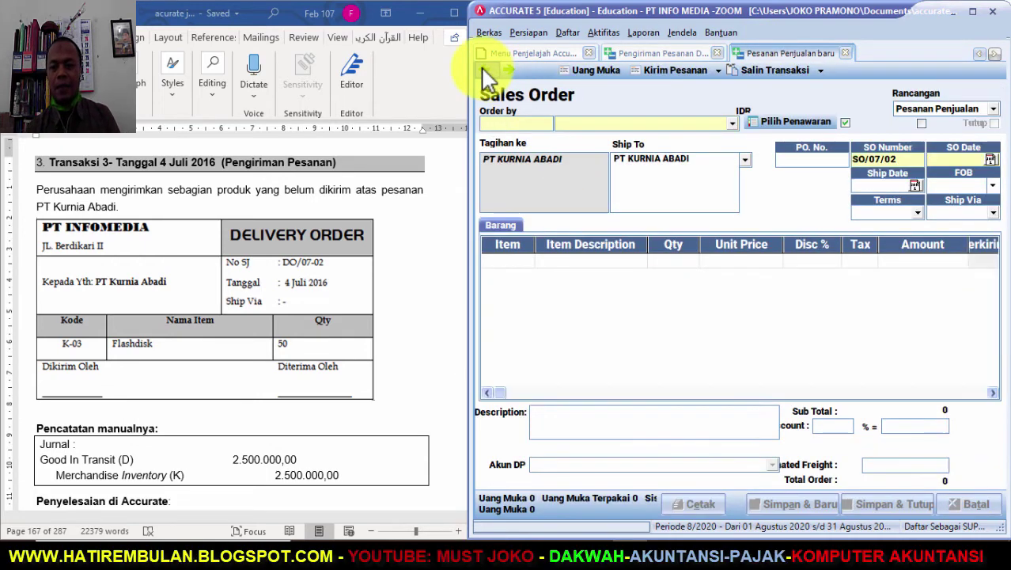
left_click(974, 15)
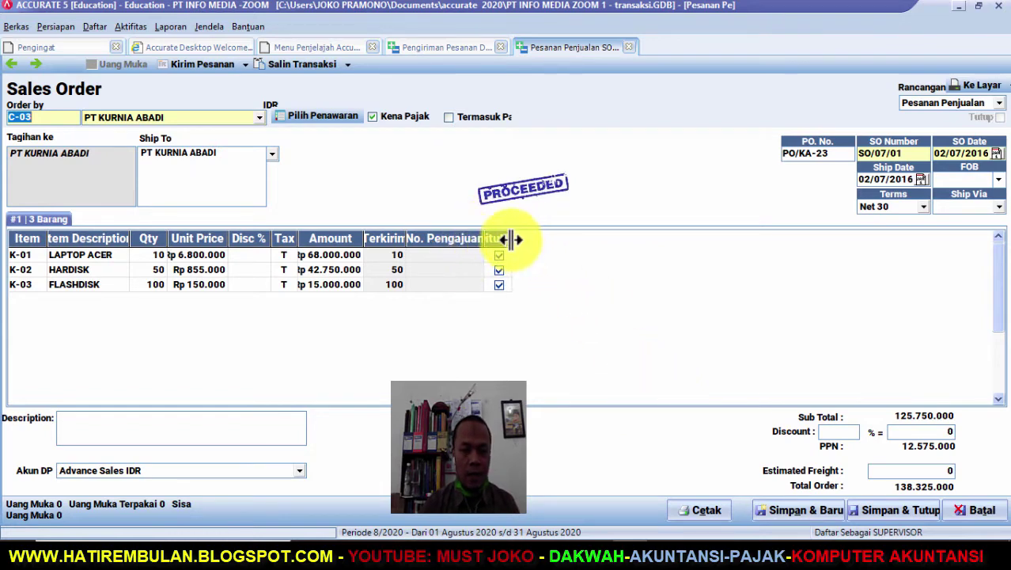
left_click_drag(512, 238, 565, 239)
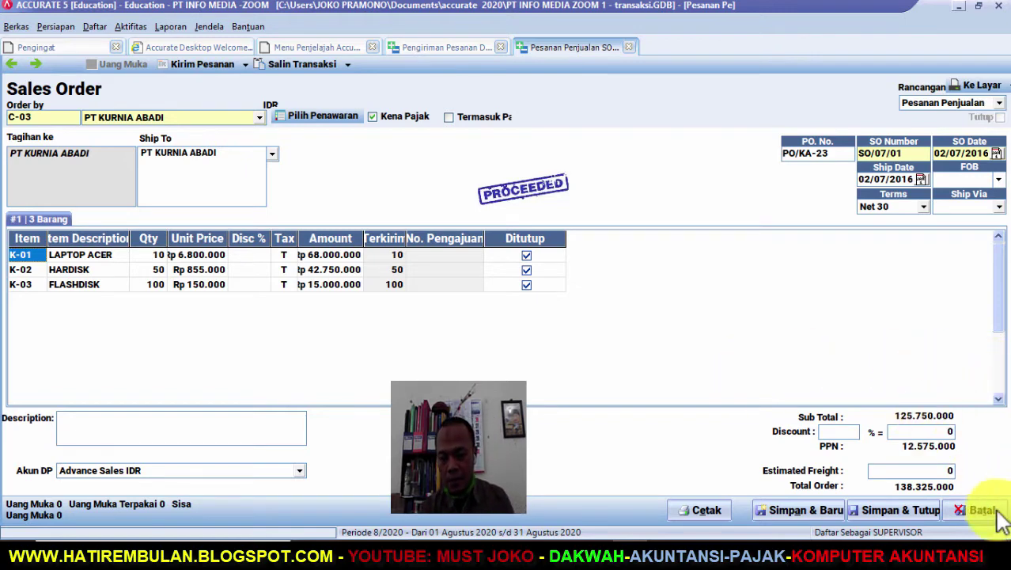
left_click(918, 514)
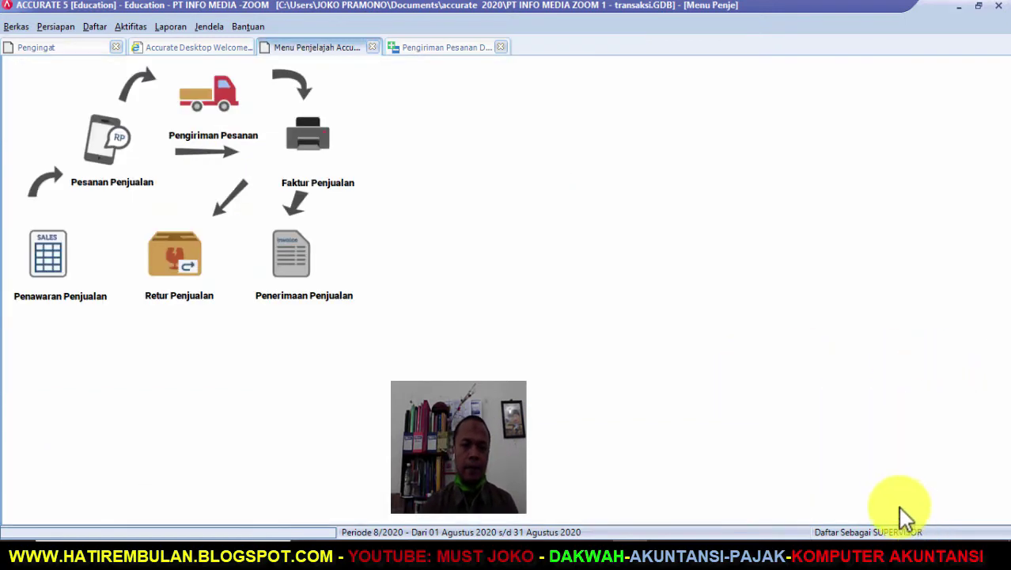
left_click(459, 48)
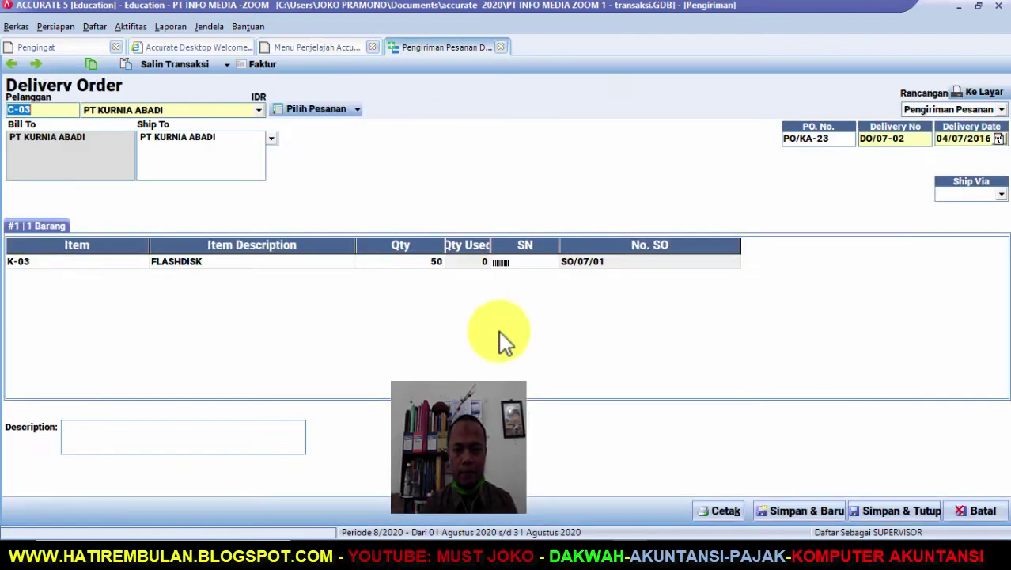
Step: Save and close the 4 July delivery order, and place the ACCURATE window beside the Word document
left_click(897, 510)
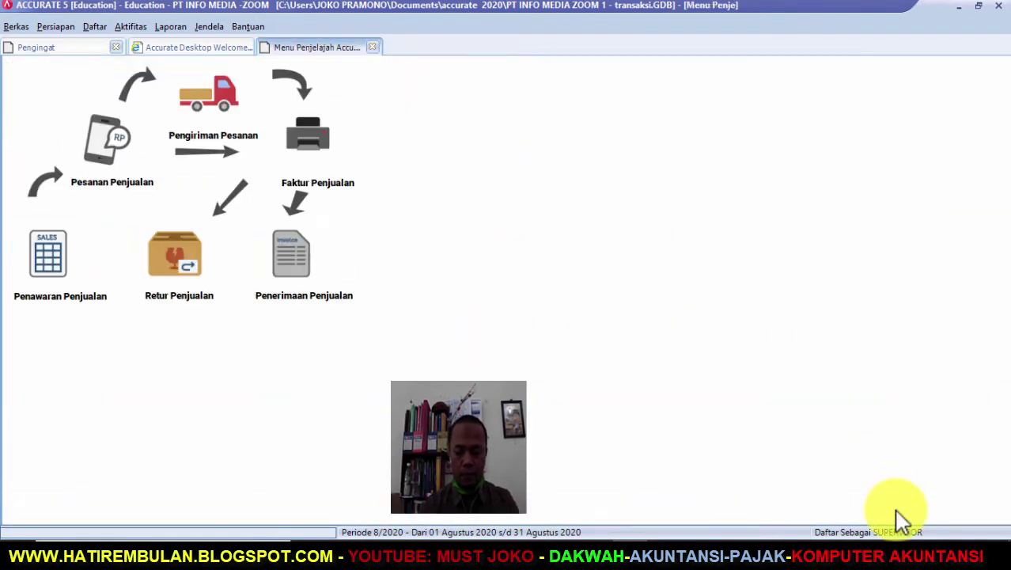
key("super+Right")
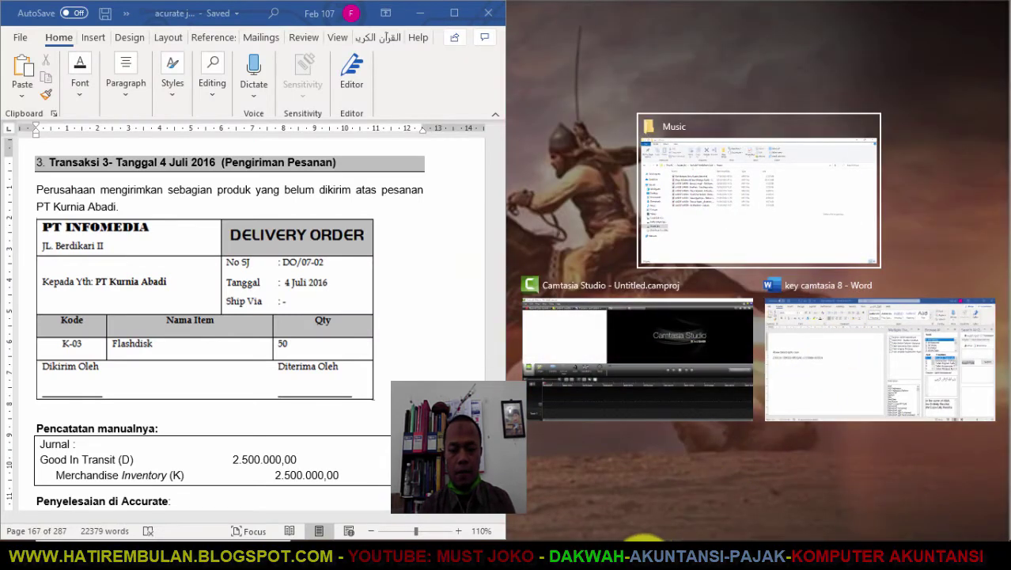
left_click(738, 453)
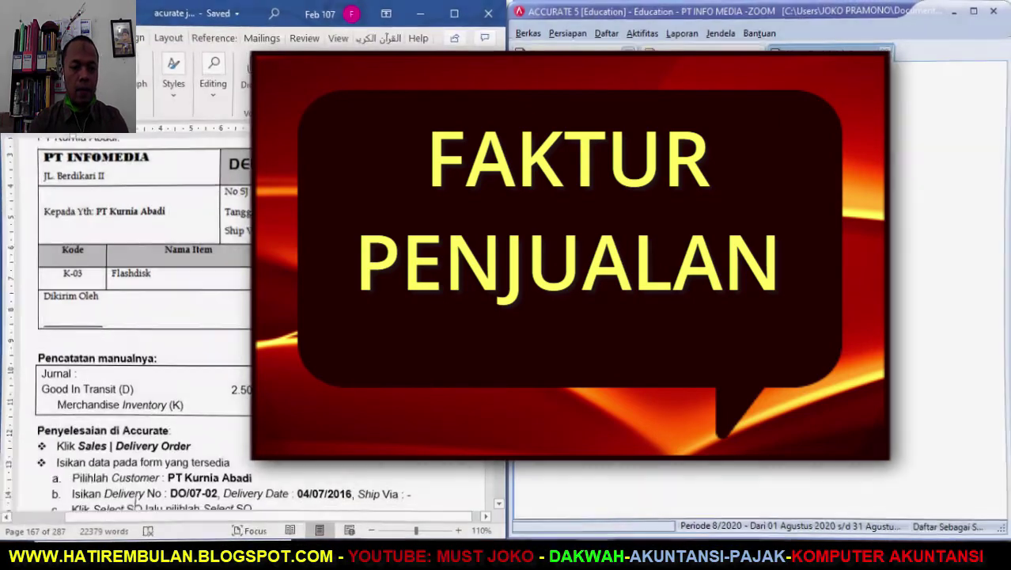
Step: Find the 6 July 2016 sales invoice transaction in Word, and start a sales invoice for PT KURNIA ABADI in a widened ACCURATE window
scroll(225, 324, "up", 5)
scroll(226, 325, "down", 3)
scroll(237, 316, "down", 5)
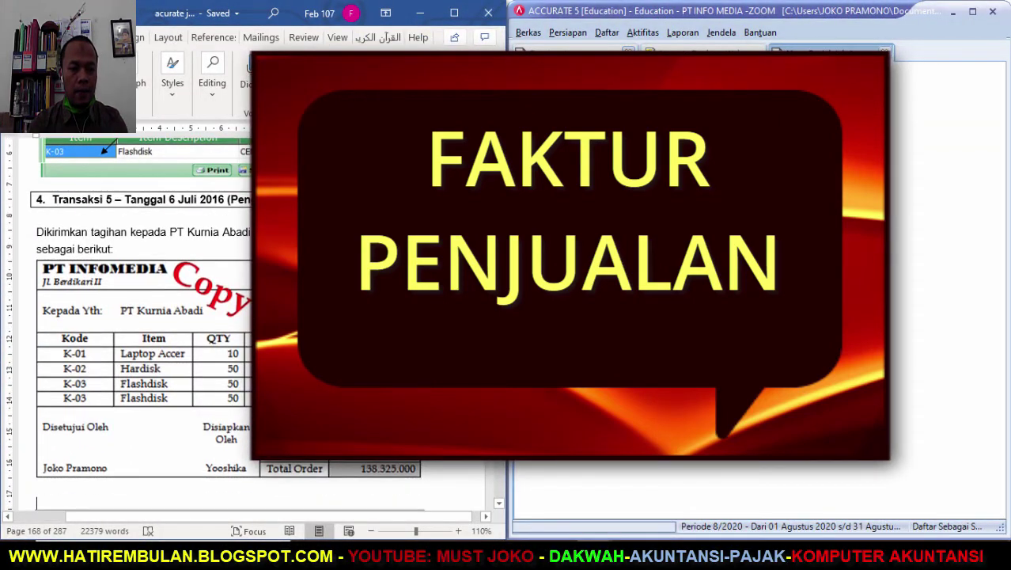
scroll(433, 356, "up", 3)
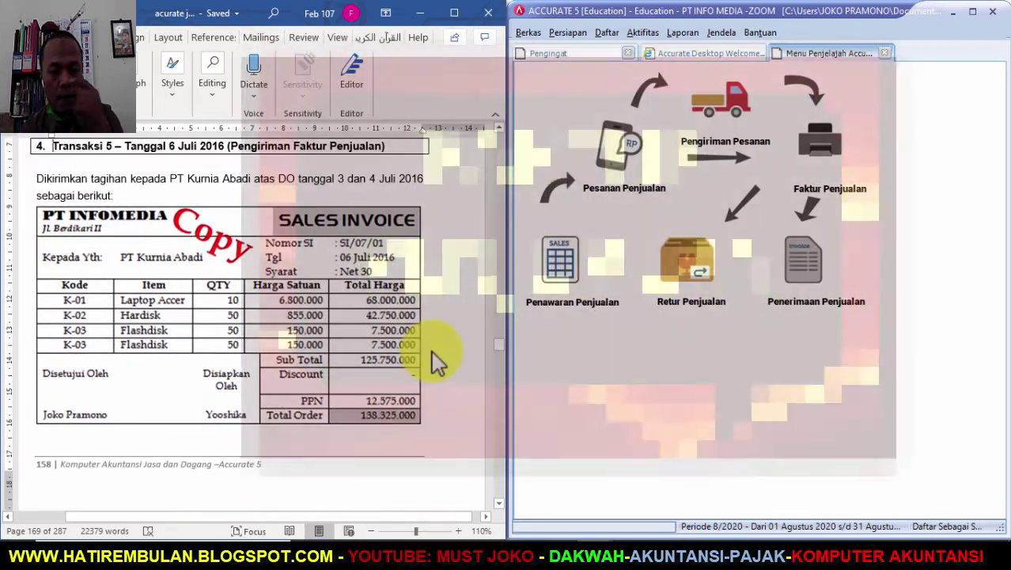
scroll(431, 351, "up", 1)
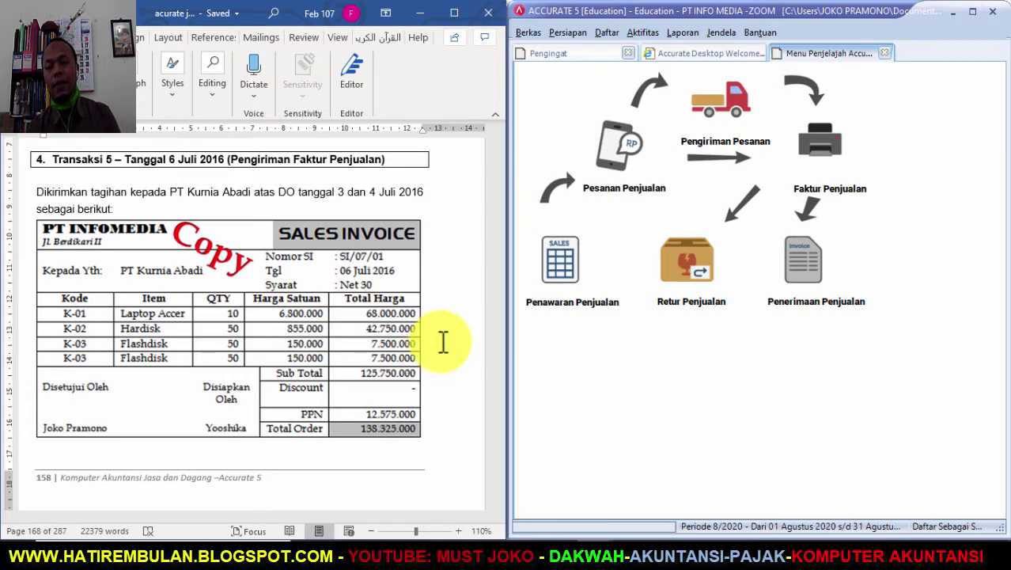
left_click(835, 152)
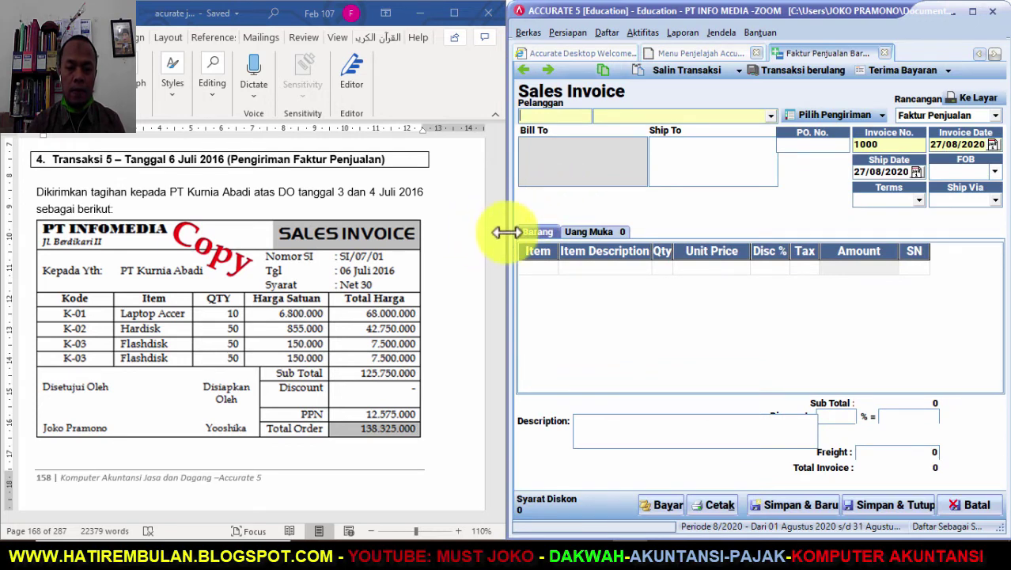
left_click_drag(507, 225, 441, 226)
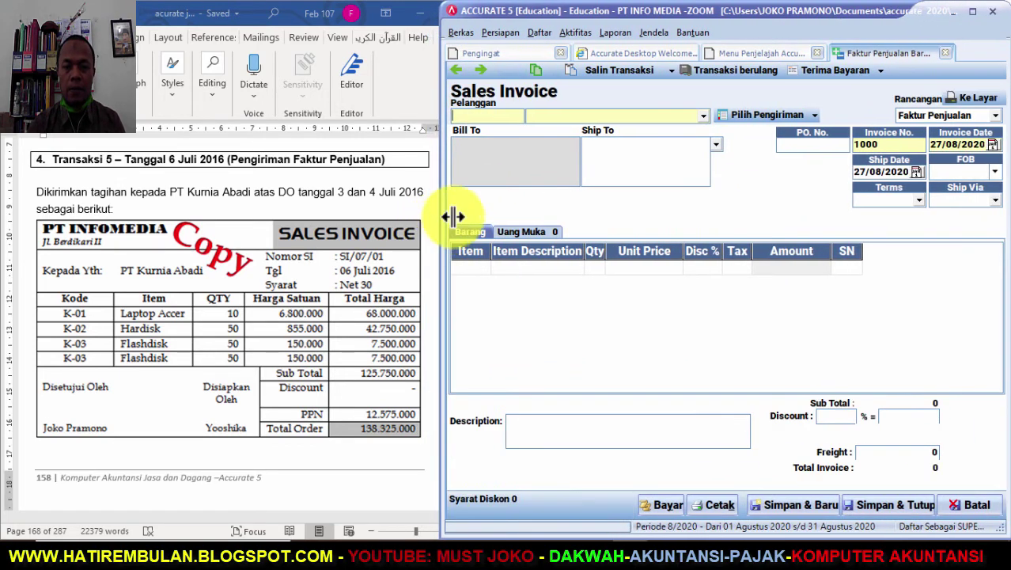
left_click(704, 117)
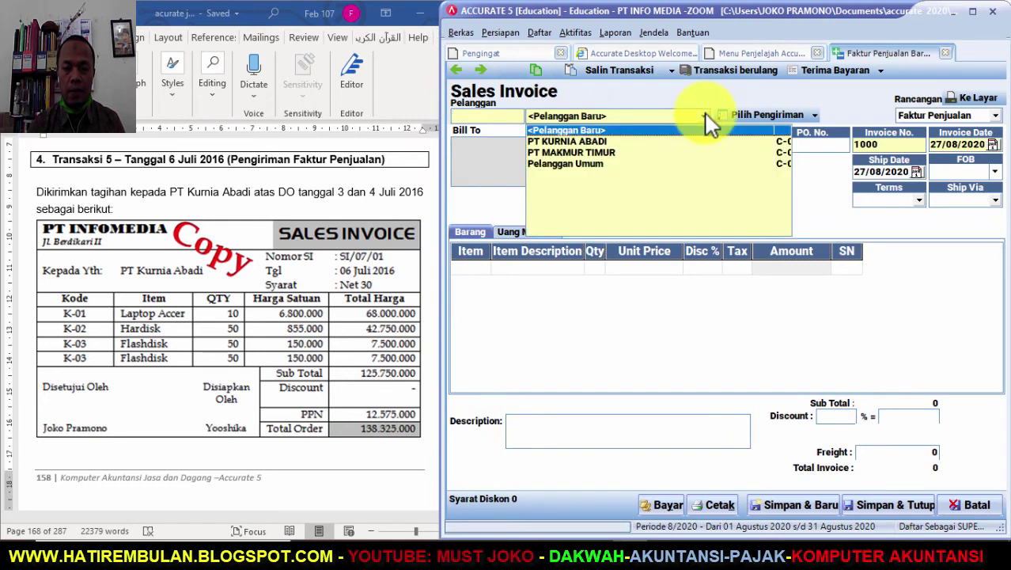
left_click(591, 142)
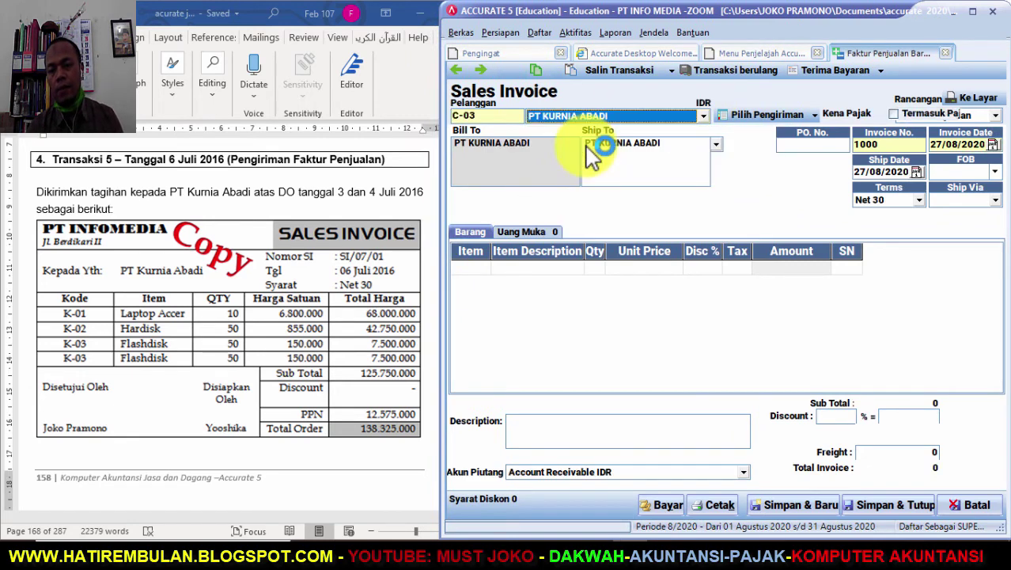
Step: Enter the sample document's invoice number, and set both the invoice date and ship date to 06/07/16
left_click(865, 143)
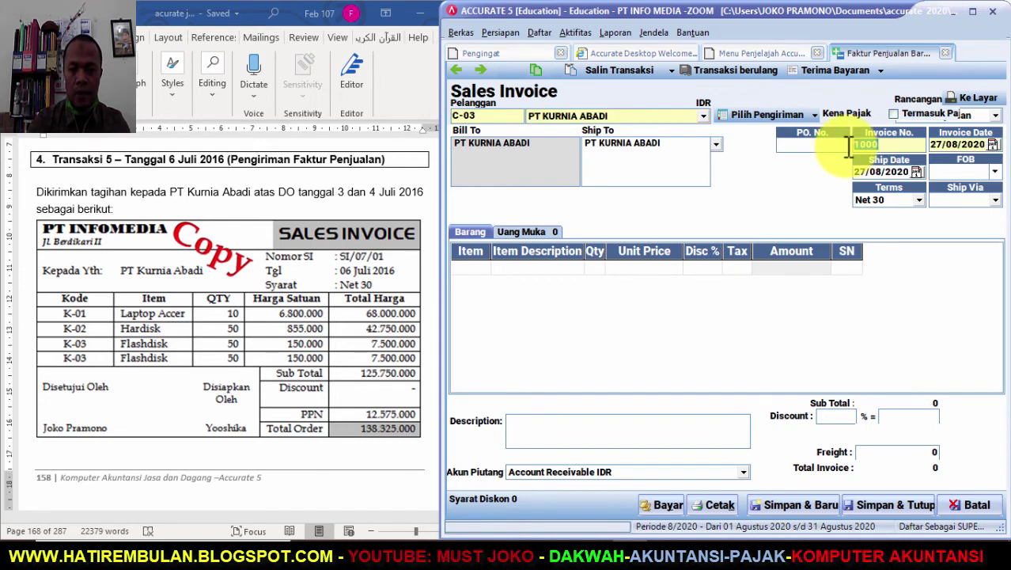
type("SI")
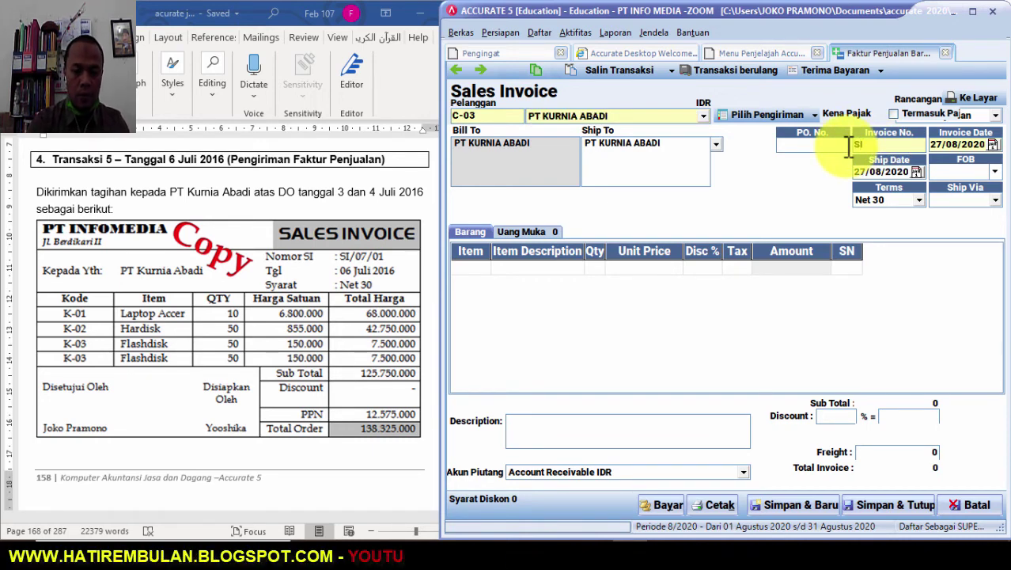
type("/07")
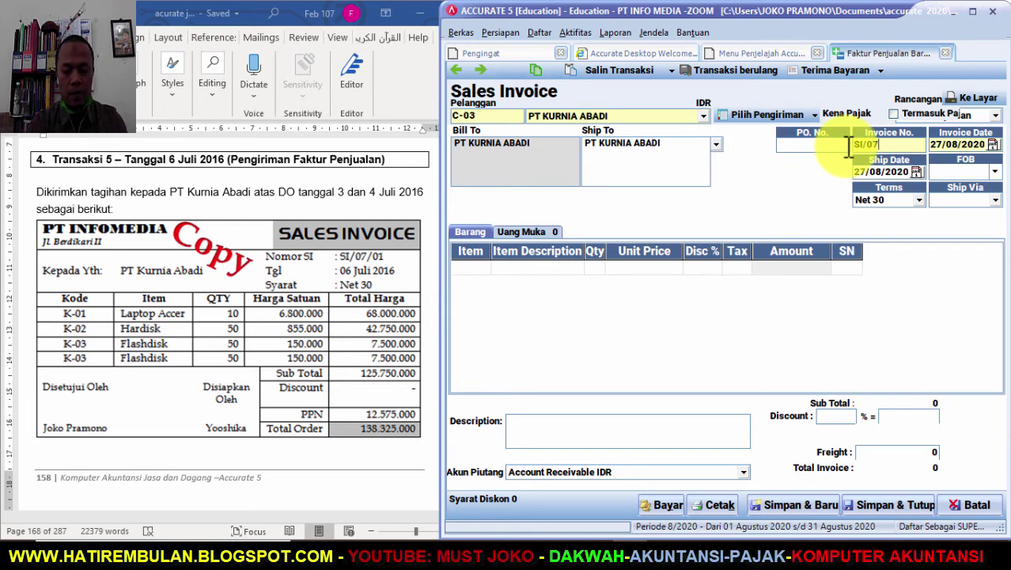
type("/01")
key("Tab")
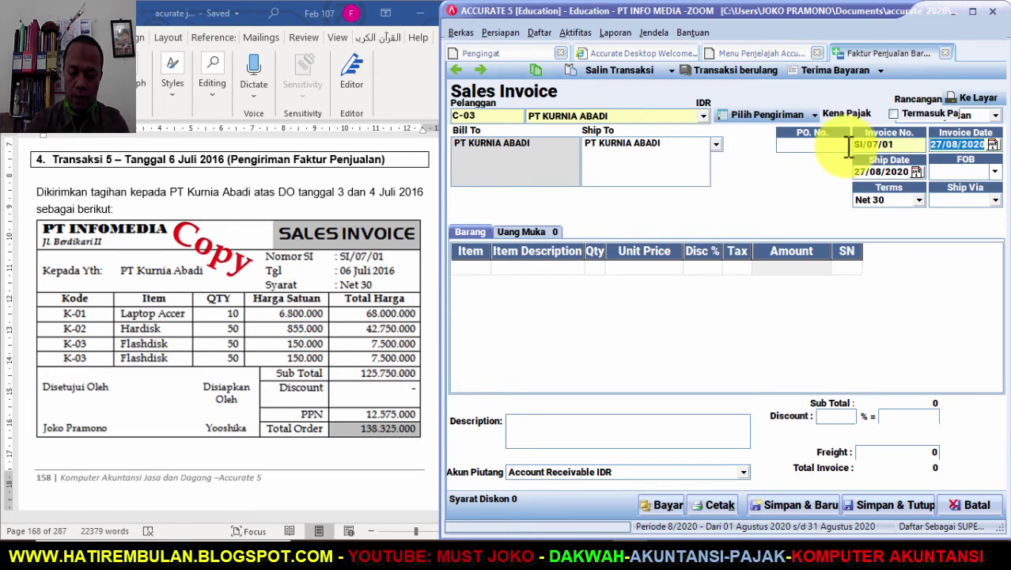
type("06/07/16")
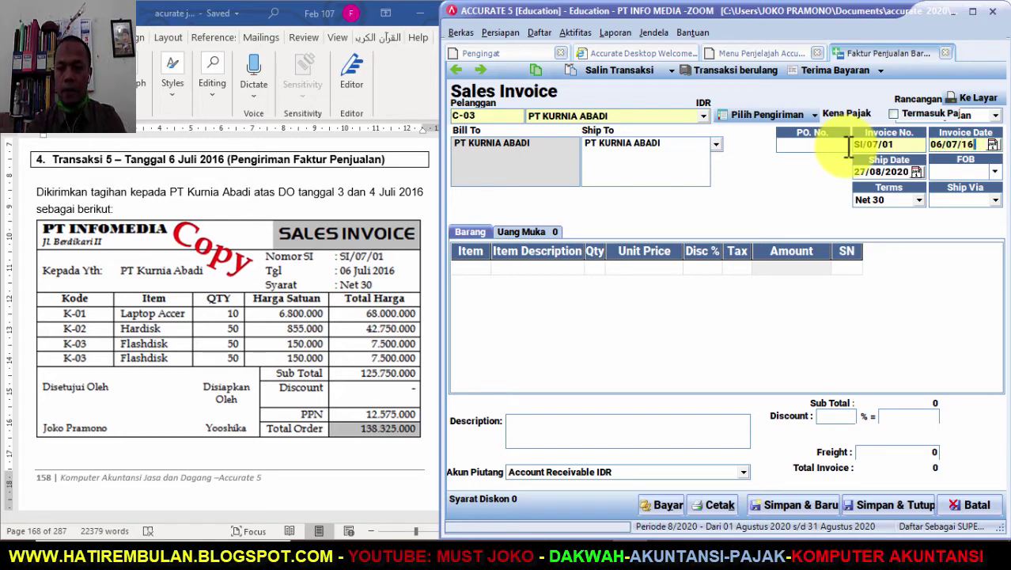
key("Tab")
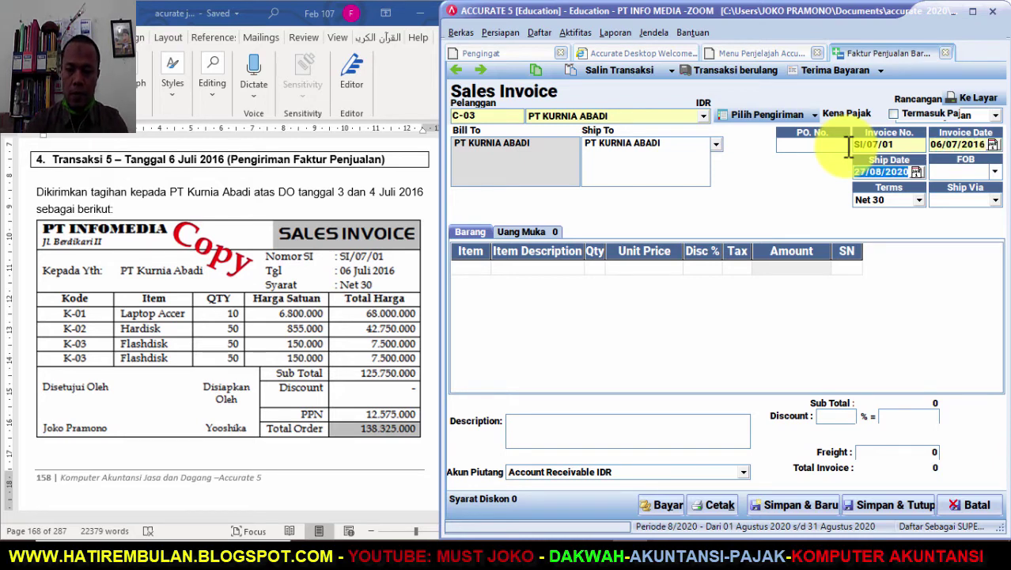
type("06/07/16")
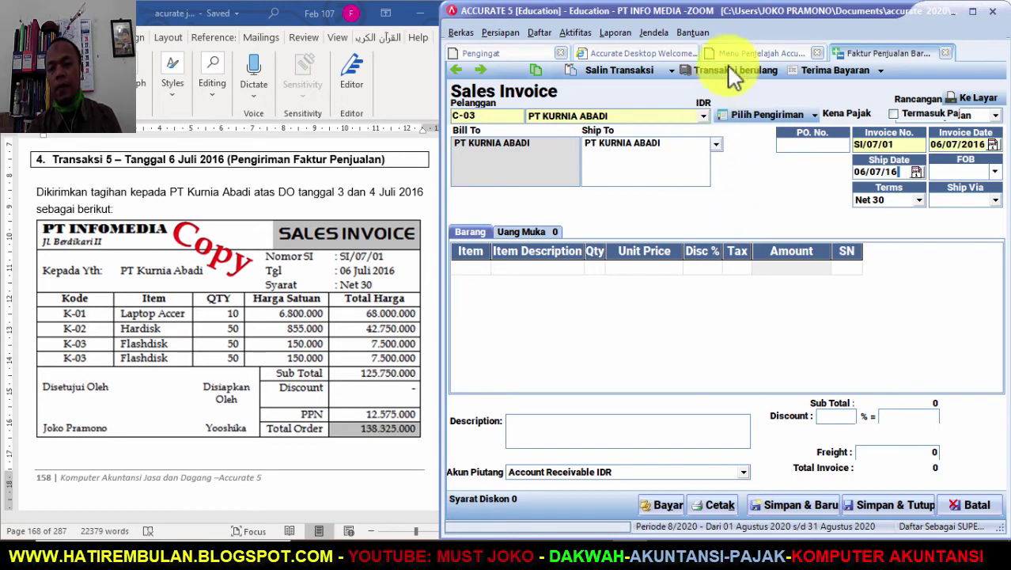
Step: Load the 3 July and 4 July deliveries into the sales invoice, and check the invoice in a print preview
left_click(767, 116)
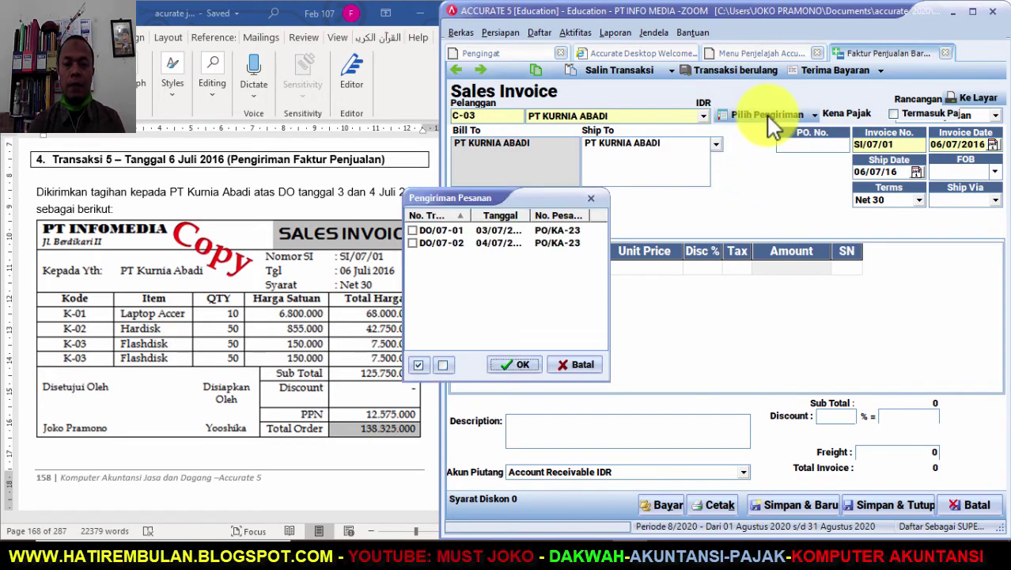
left_click_drag(553, 200, 661, 208)
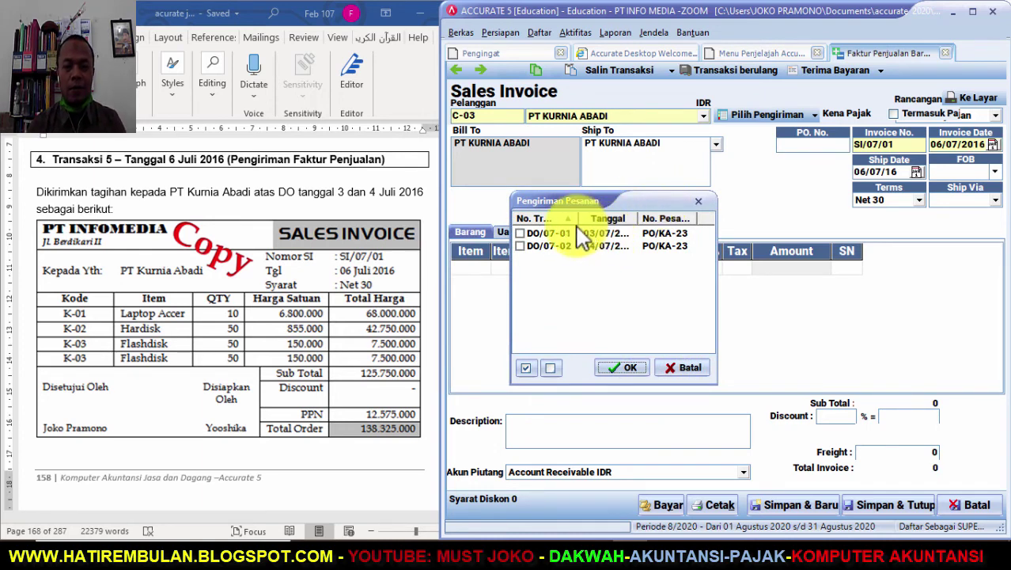
left_click(520, 234)
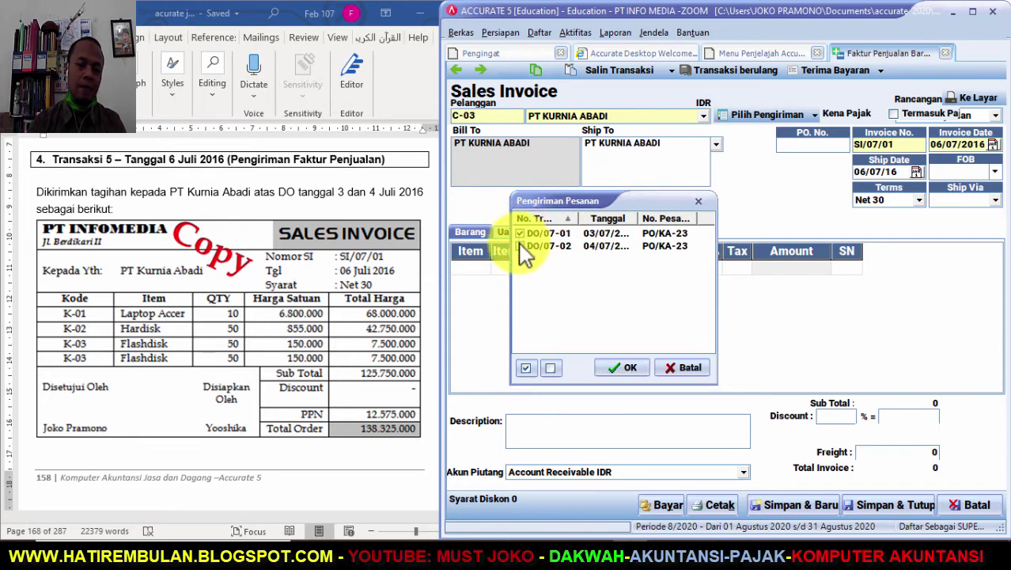
left_click(520, 246)
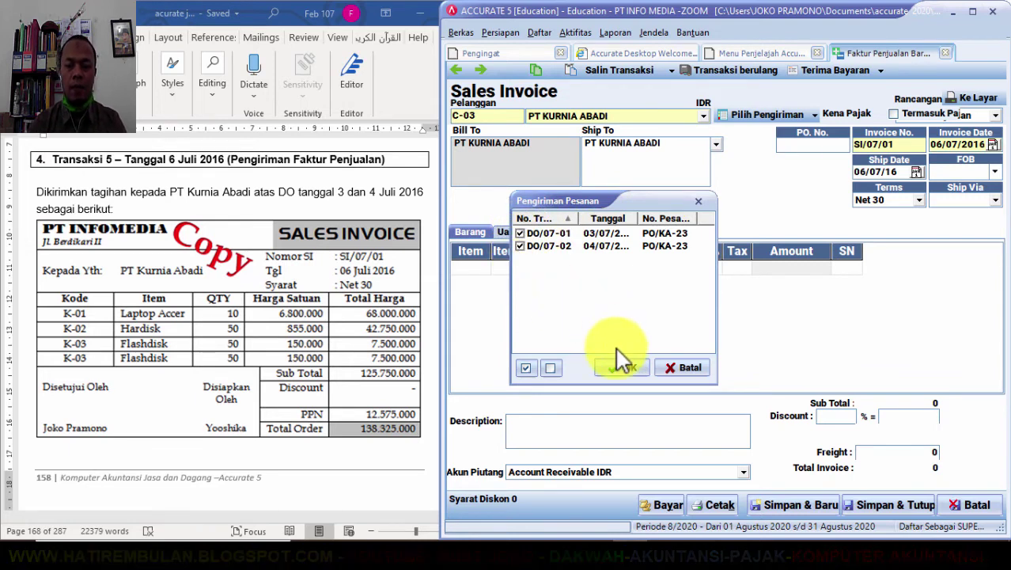
left_click(622, 369)
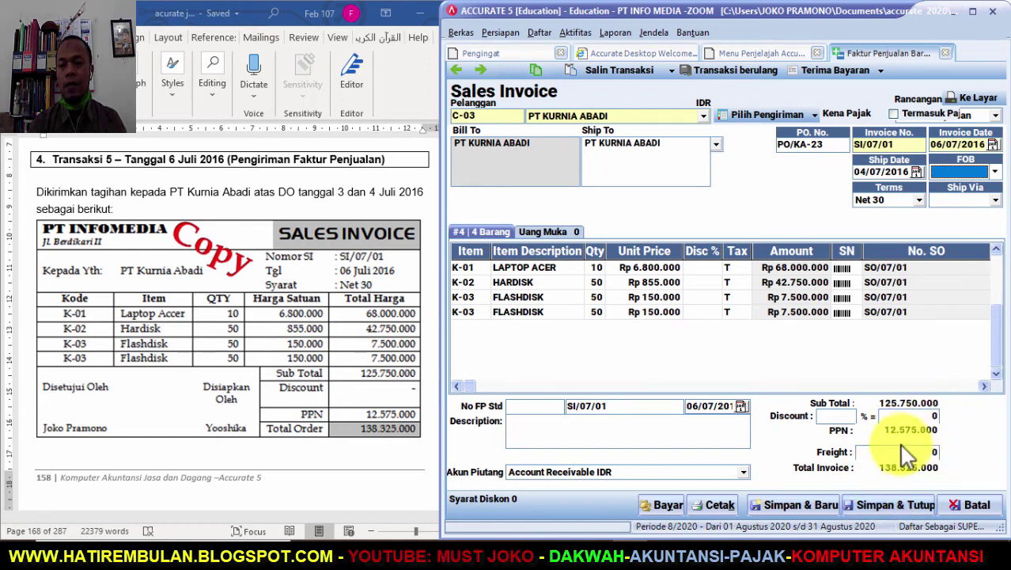
left_click(982, 99)
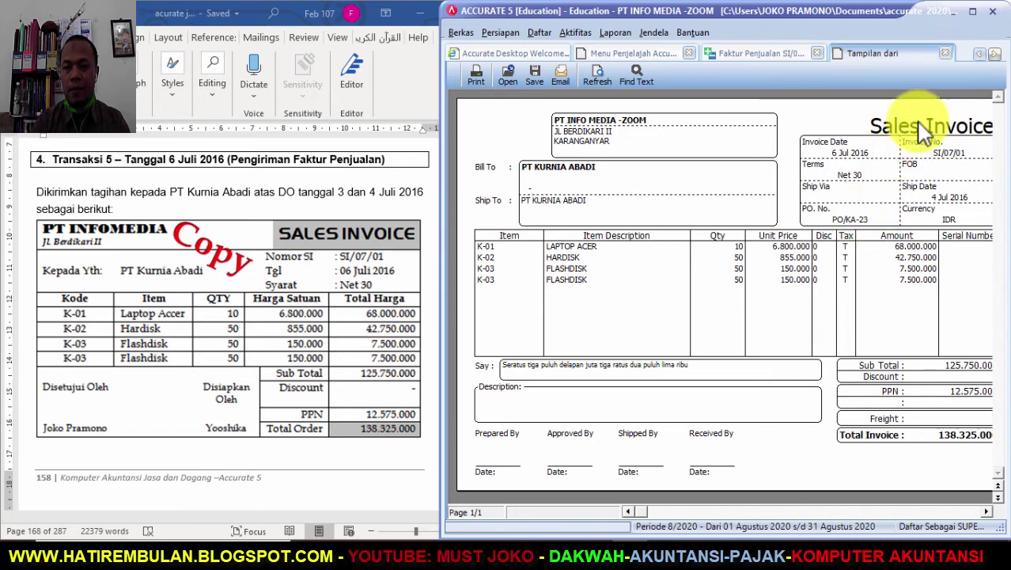
left_click(945, 53)
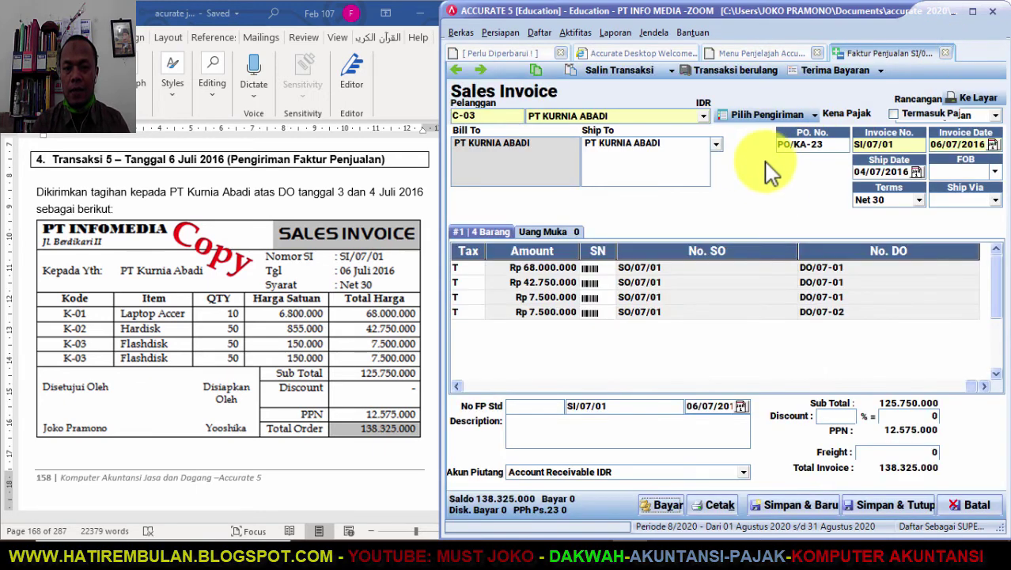
Step: Open the 6 July sales invoice's transaction journal, enlarge it and examine the debit and credit entries
left_click(536, 70)
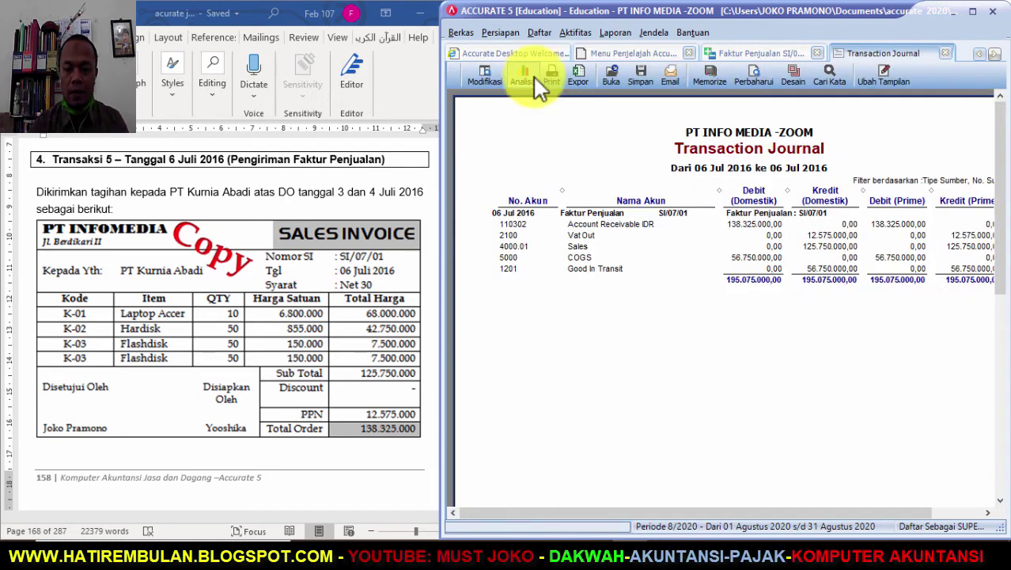
right_click(654, 314)
left_click(675, 339)
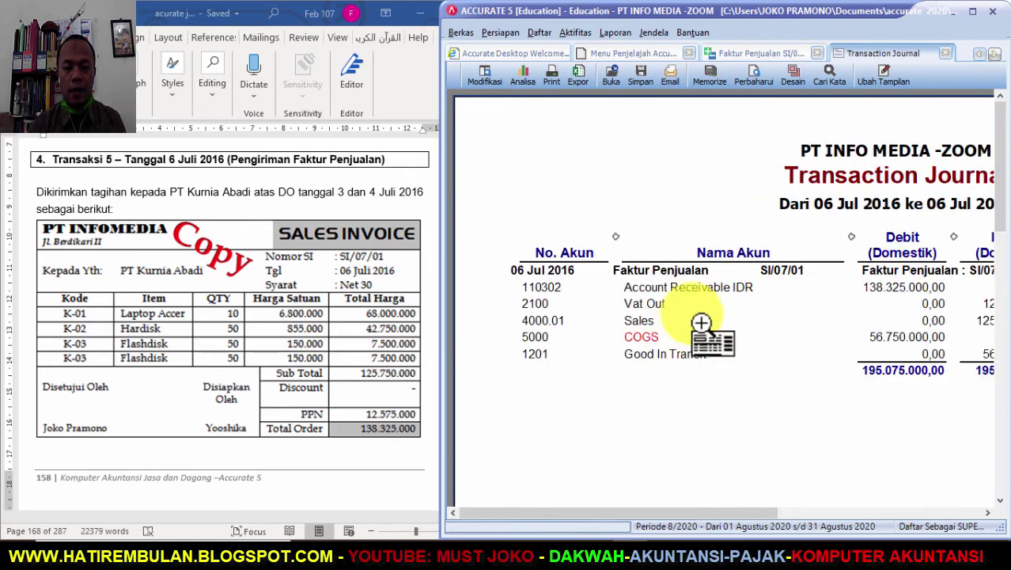
left_click_drag(734, 180, 598, 120)
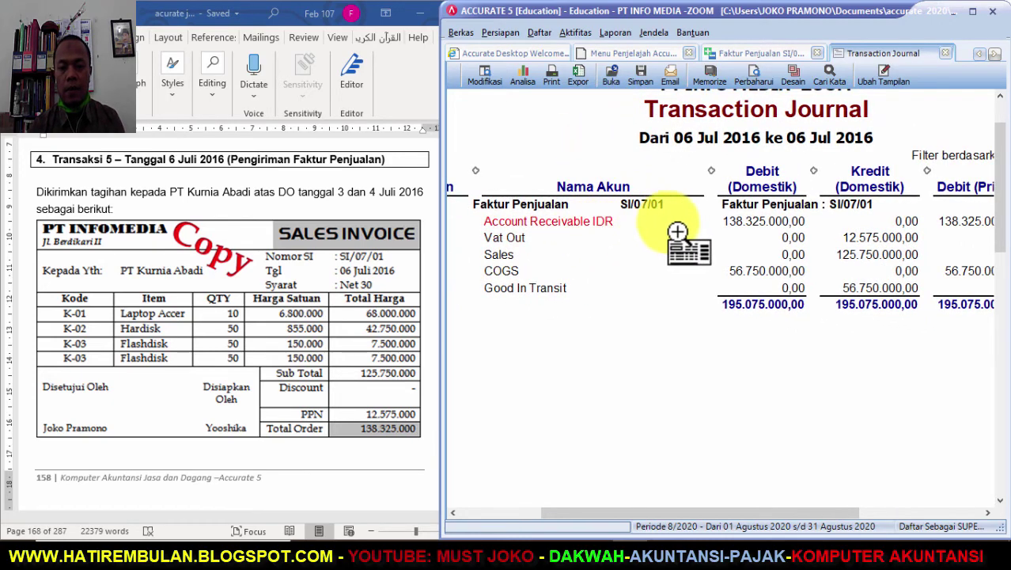